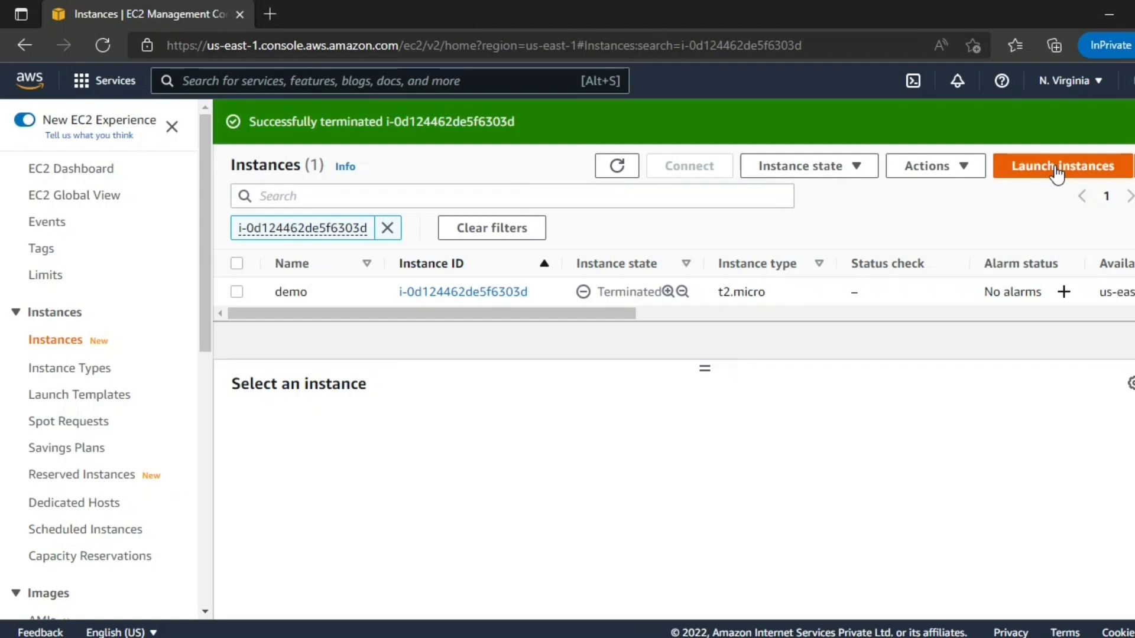
Start launching a new EC2 instance from the 64-bit (x86) Ubuntu Server 20.04 LTS (HVM), SSD Volume Type image.
left_click(1056, 169)
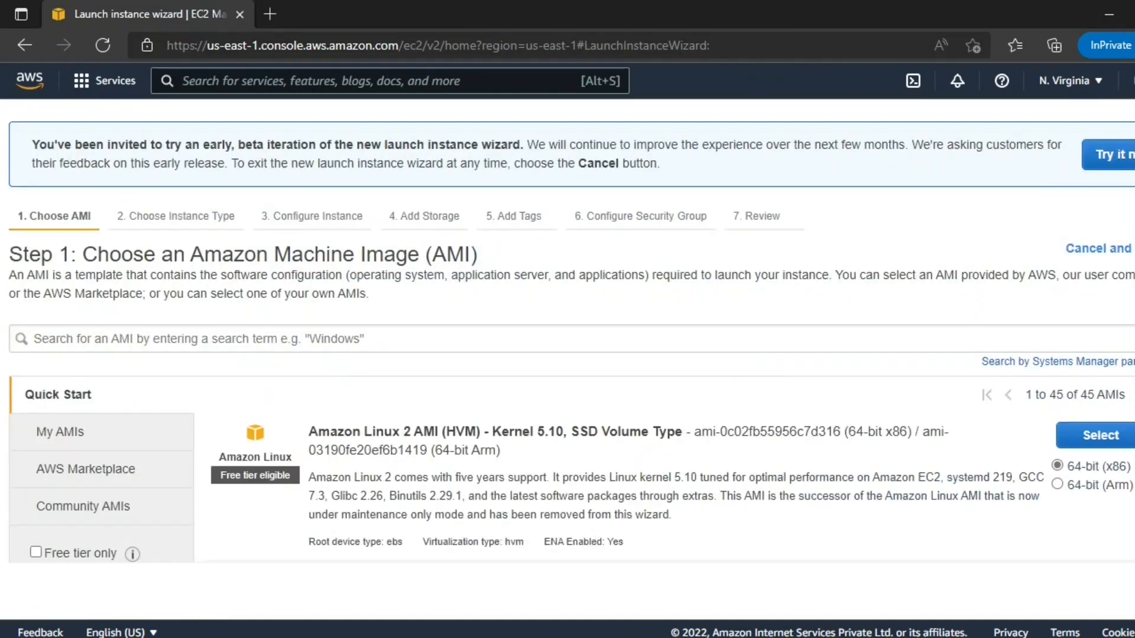
scroll(571, 413, "down", 10)
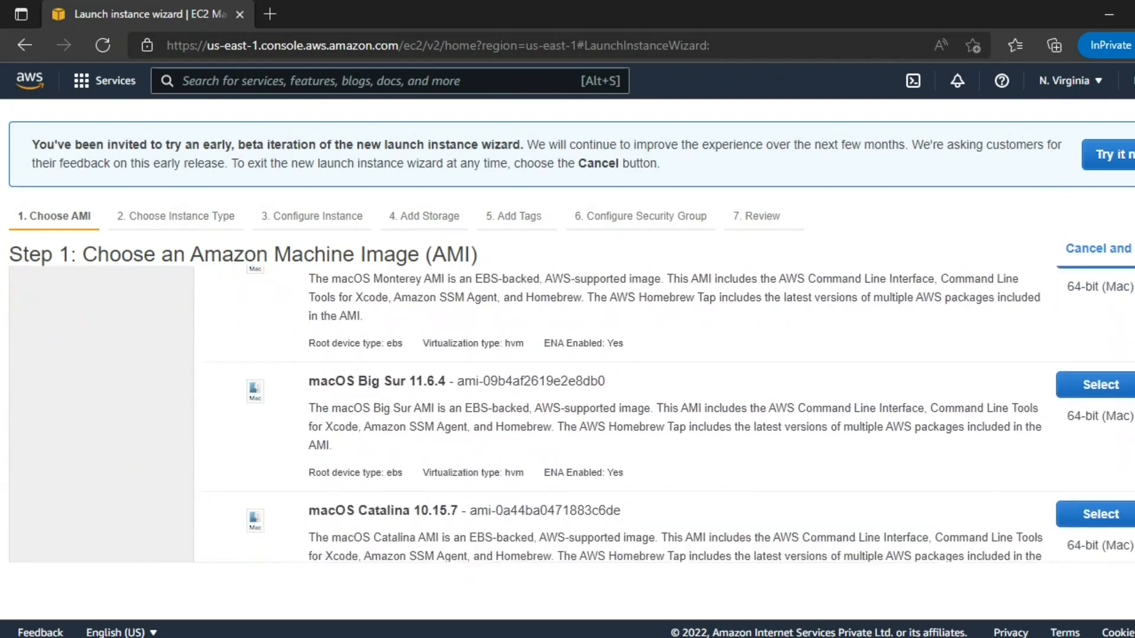
scroll(571, 414, "down", 4)
scroll(571, 413, "down", 3)
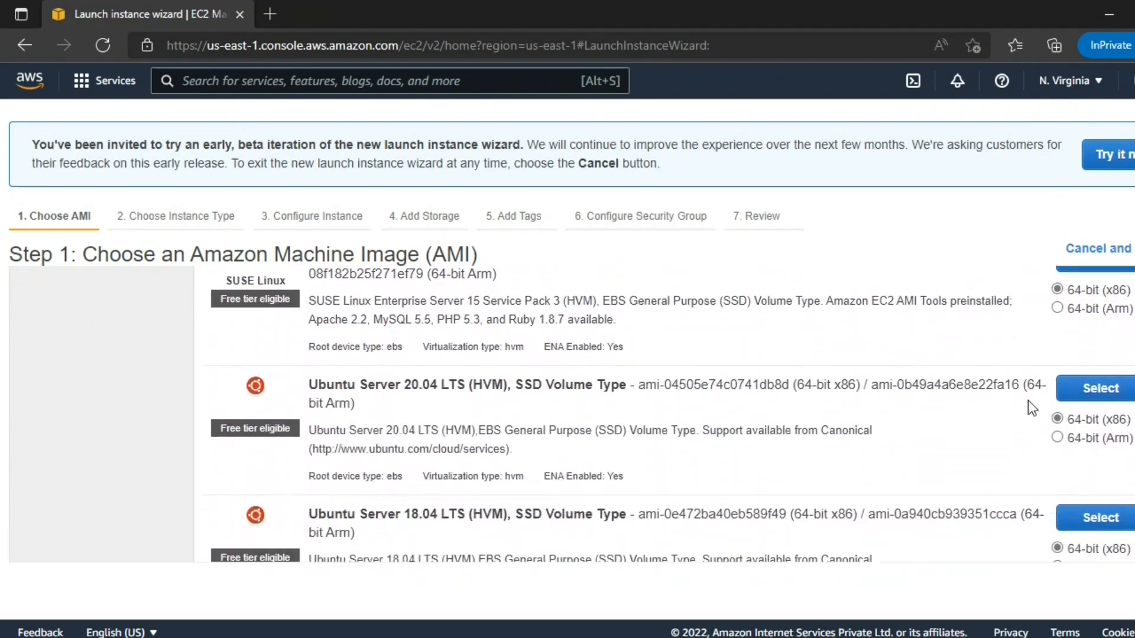
left_click(1077, 400)
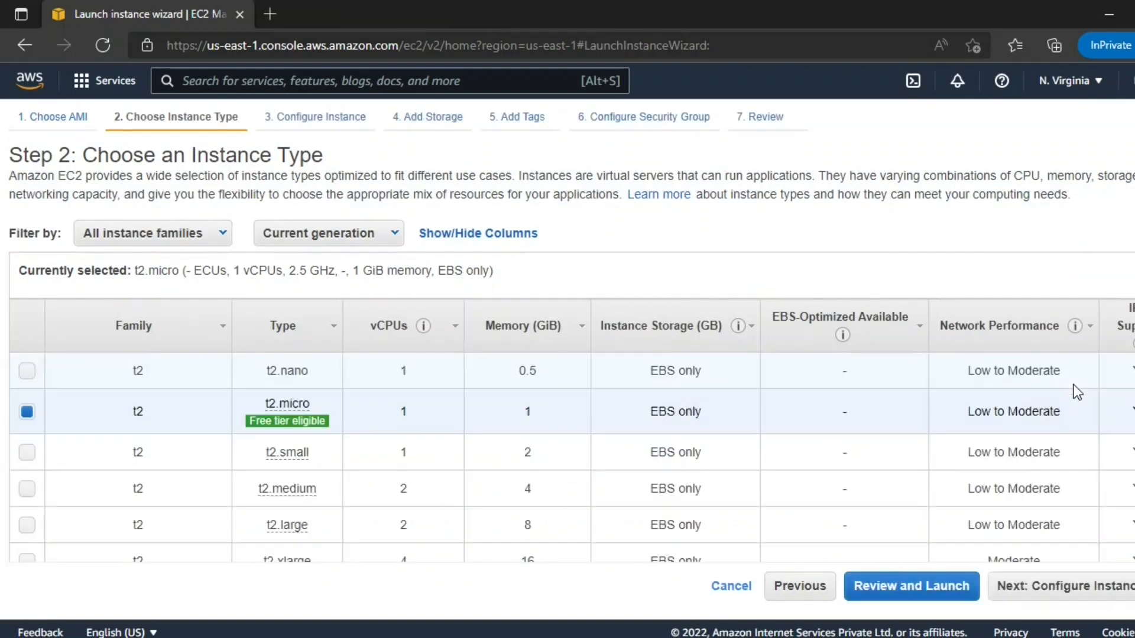
Accept the t2.micro type, the default instance details and the default 8 GiB root volume, continuing to the instance tags.
left_click(1040, 587)
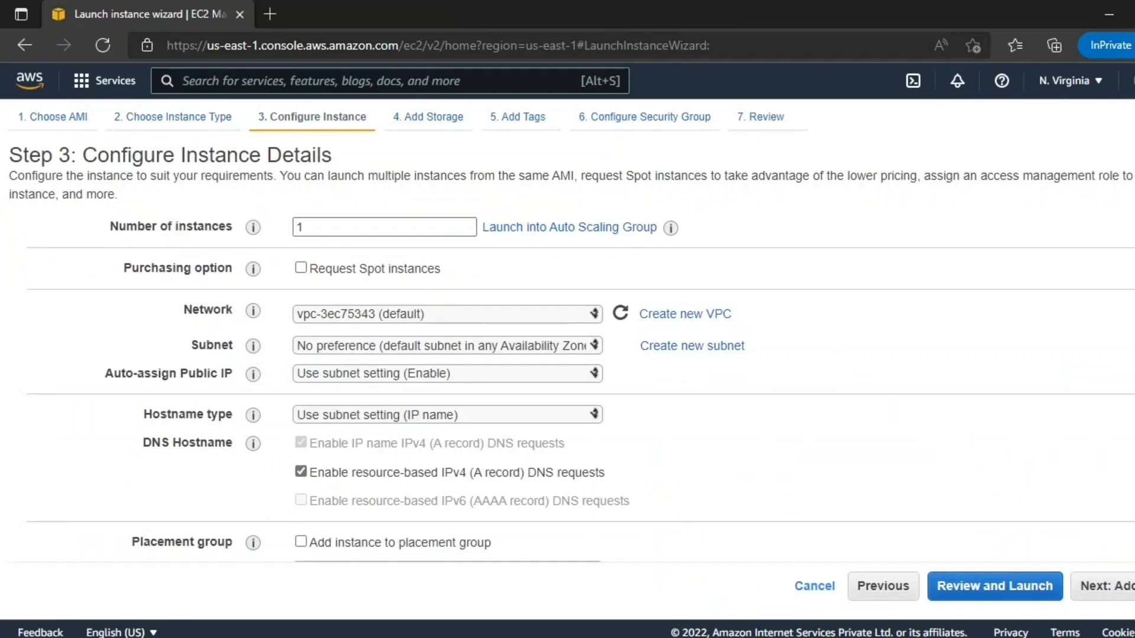
scroll(567, 355, "down", 15)
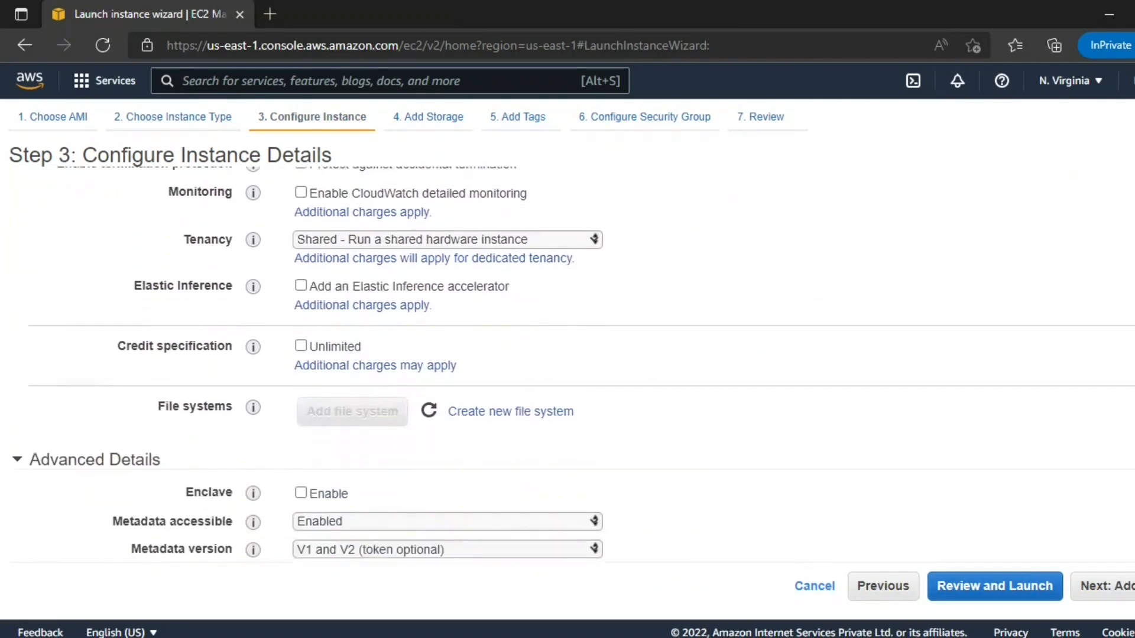
left_click(1103, 586)
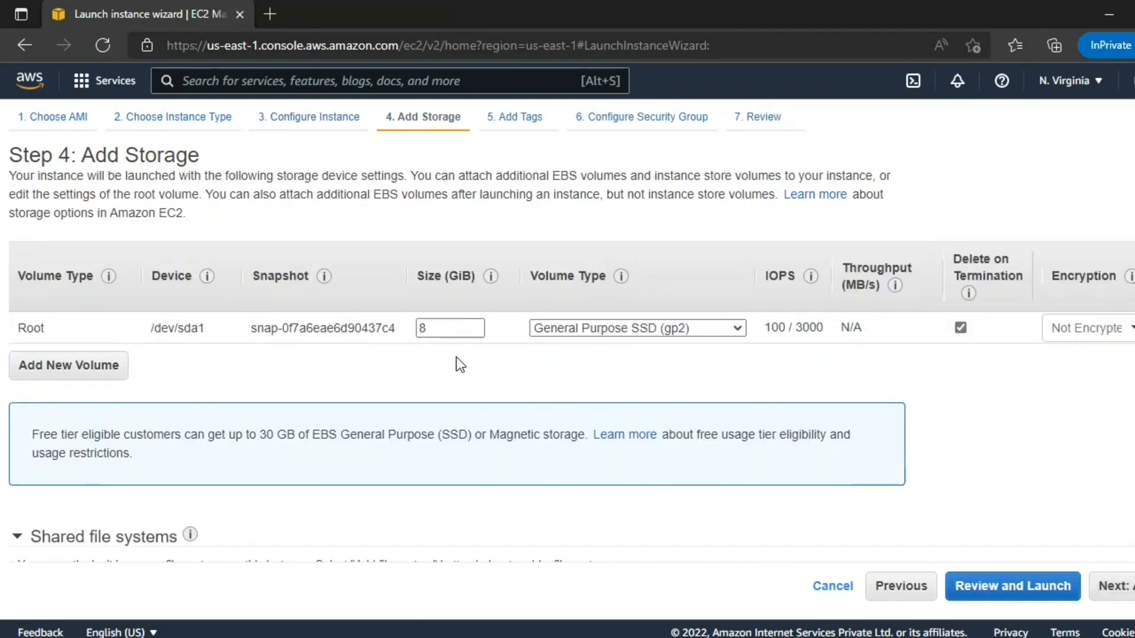
left_click(1114, 588)
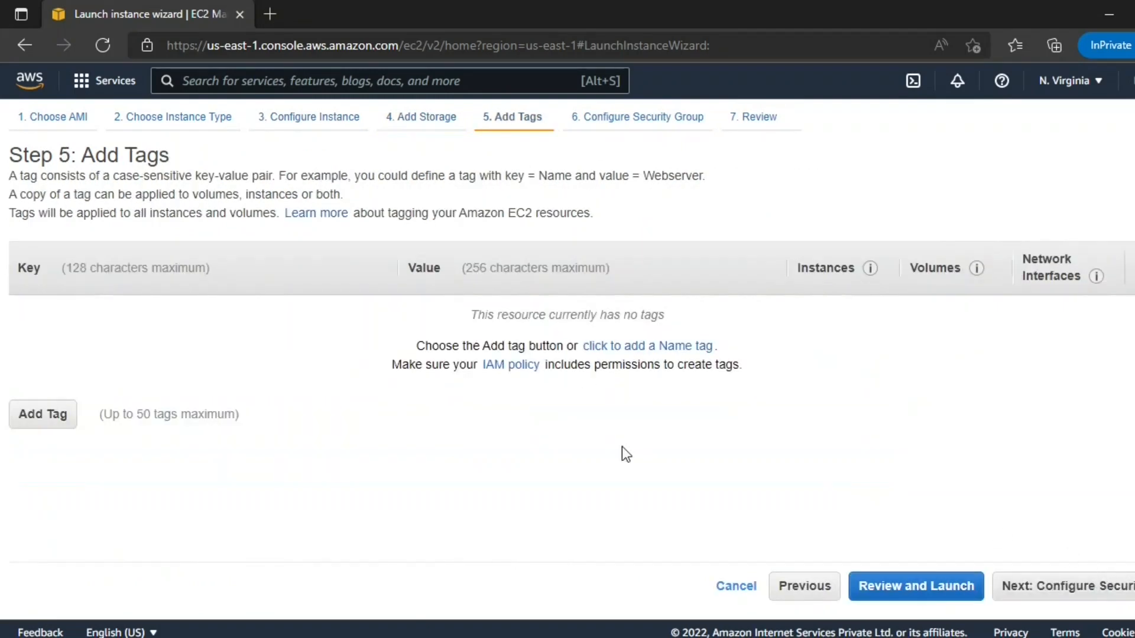
Add a tag with key Name and value demo-instance, and continue to the security group configuration.
left_click(22, 418)
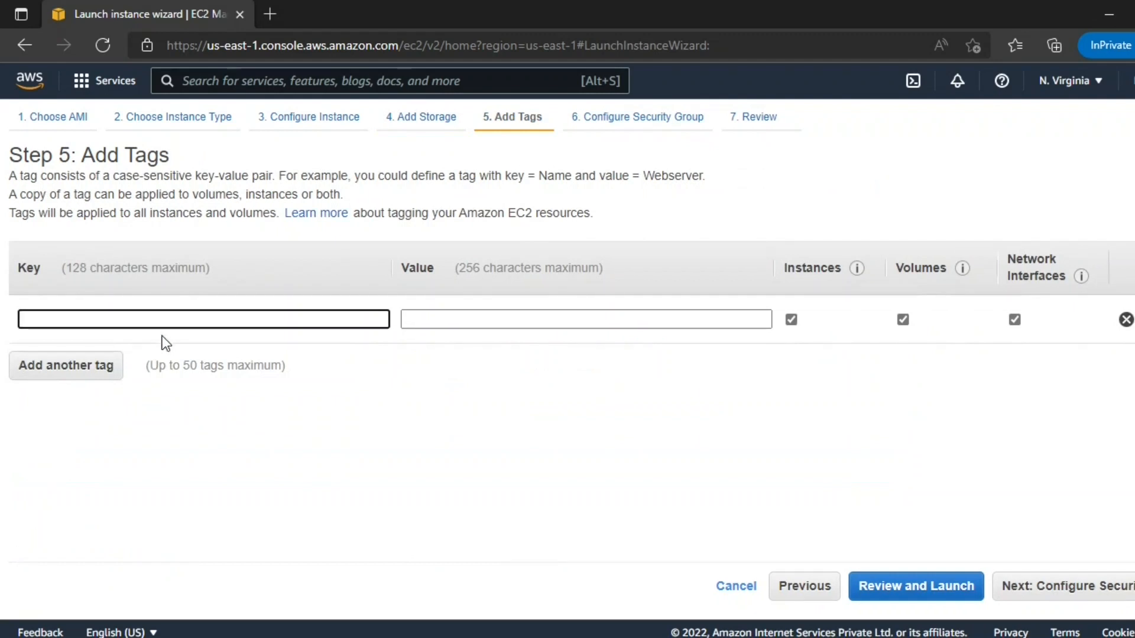
type("Na")
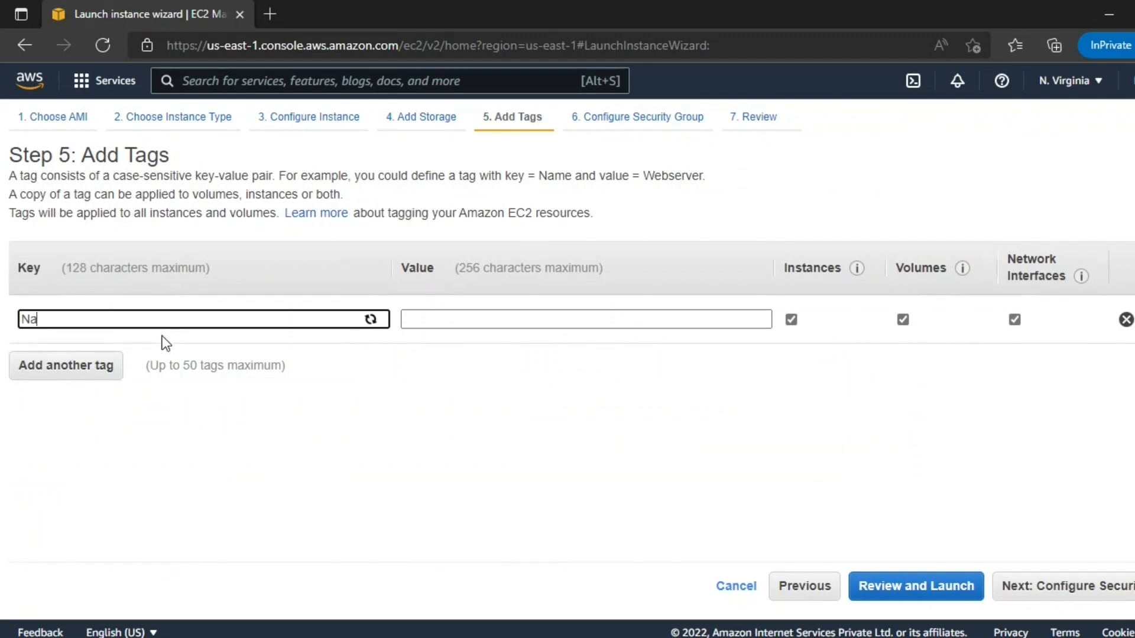
type("me")
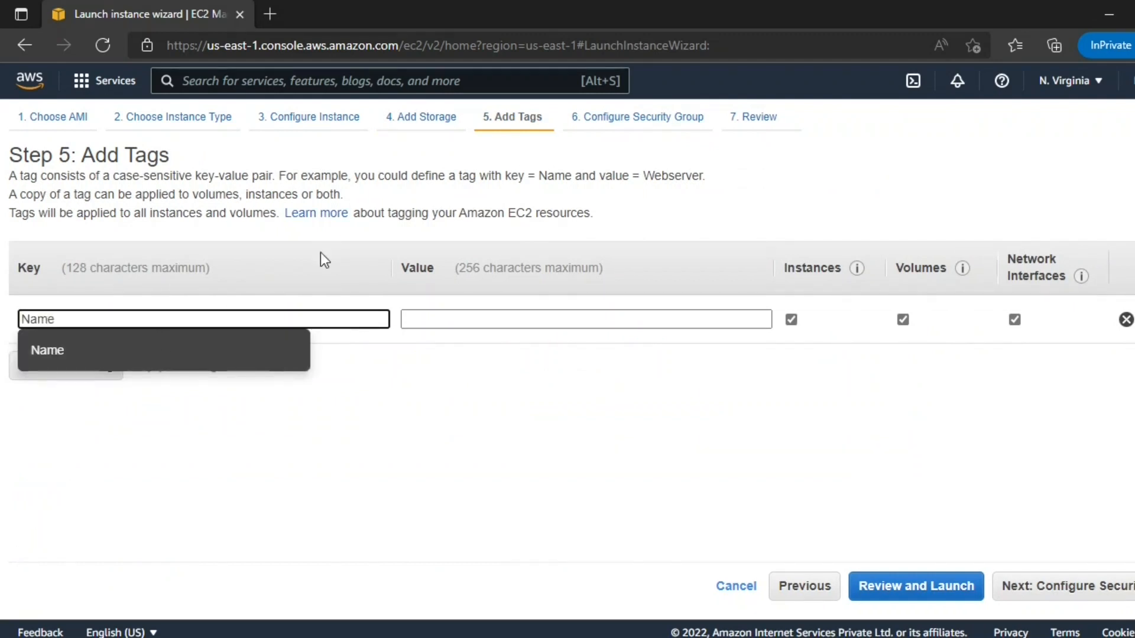
left_click(477, 315)
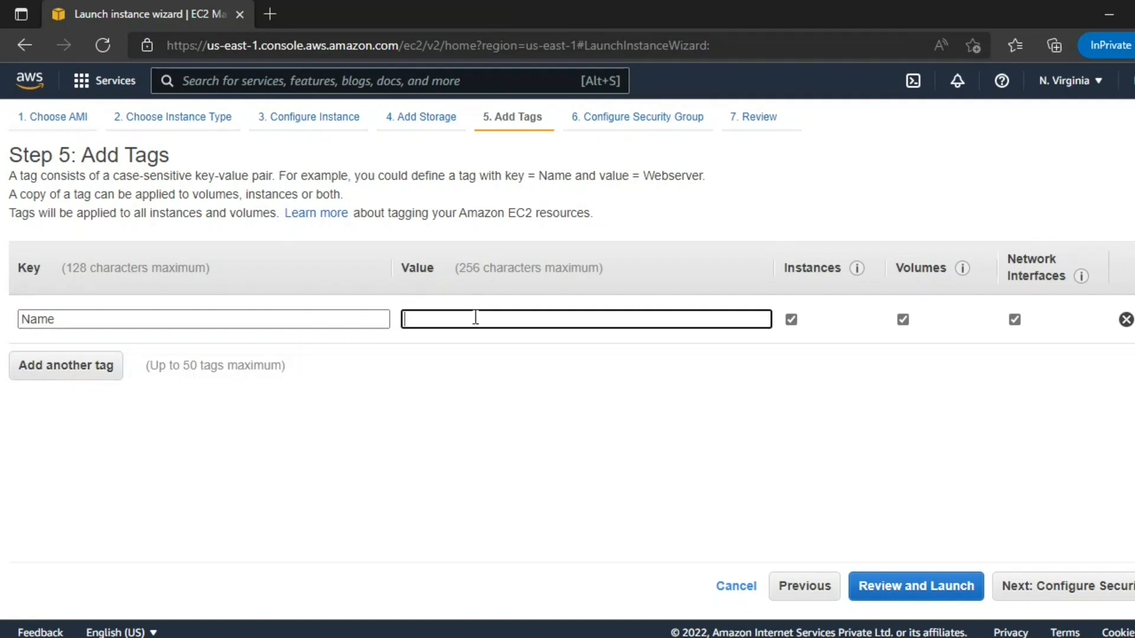
type("demo")
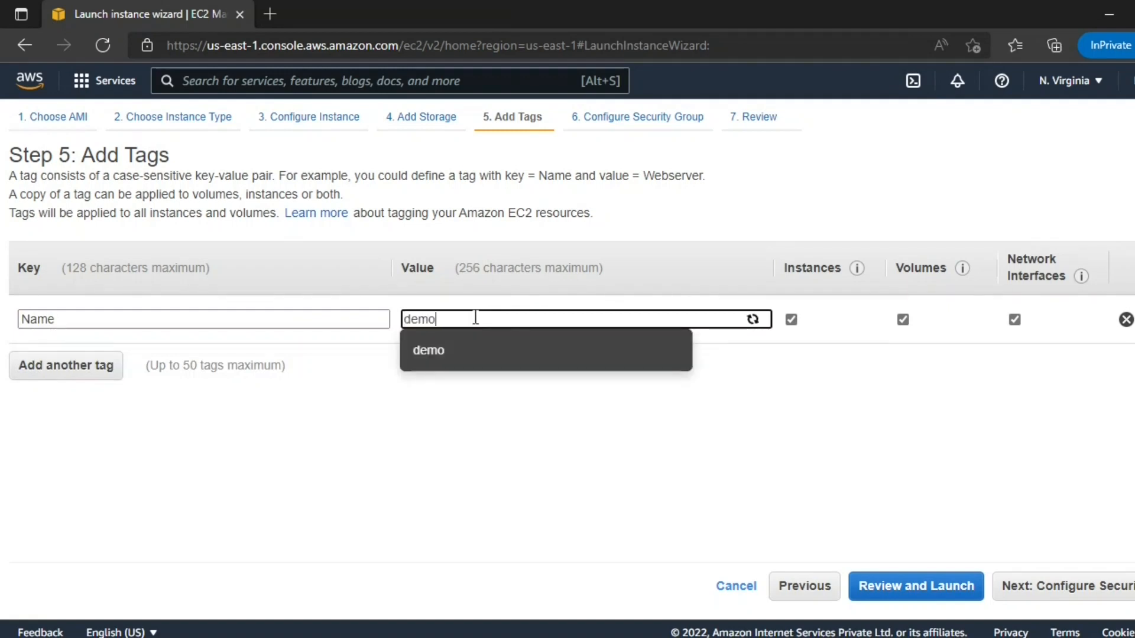
type("-instance")
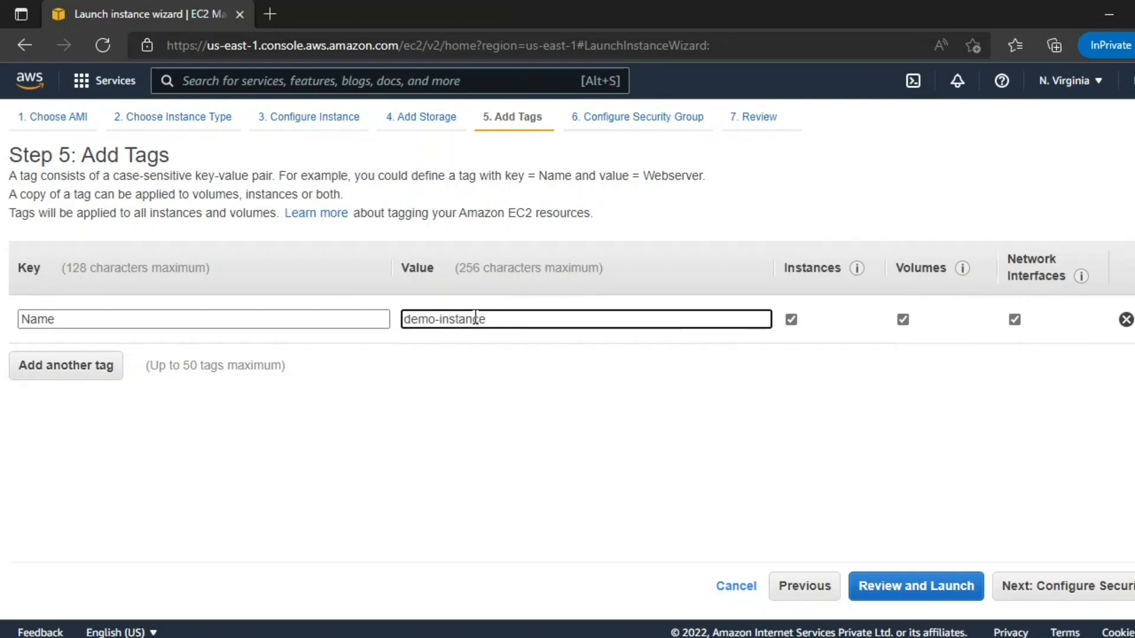
left_click(1073, 592)
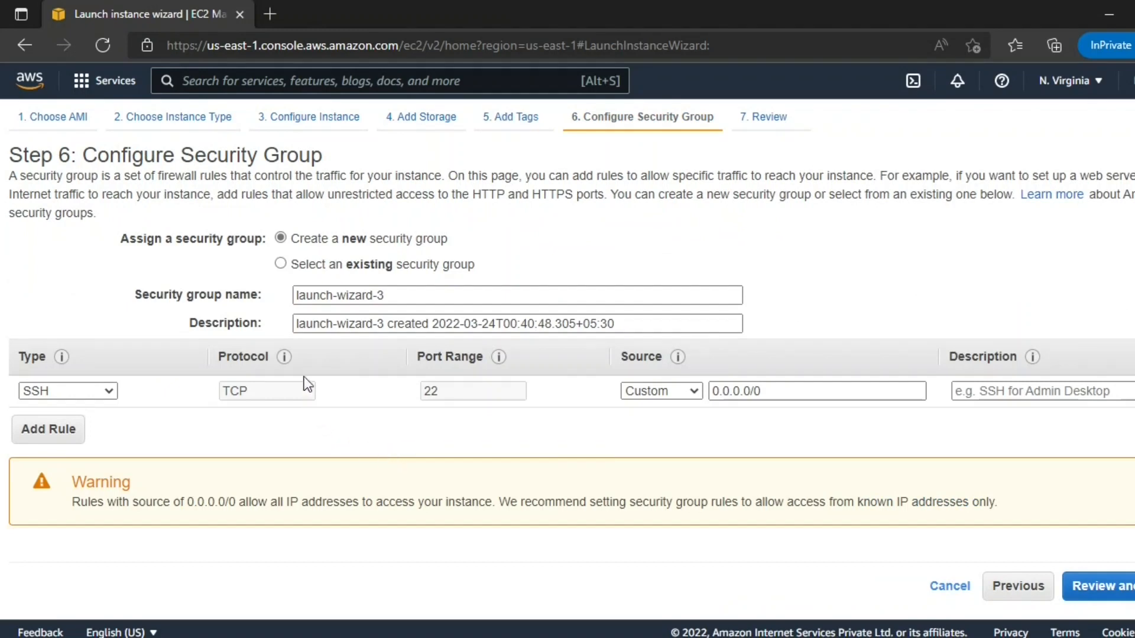
Name the new security group demo-sg01.
mouse_move(288, 367)
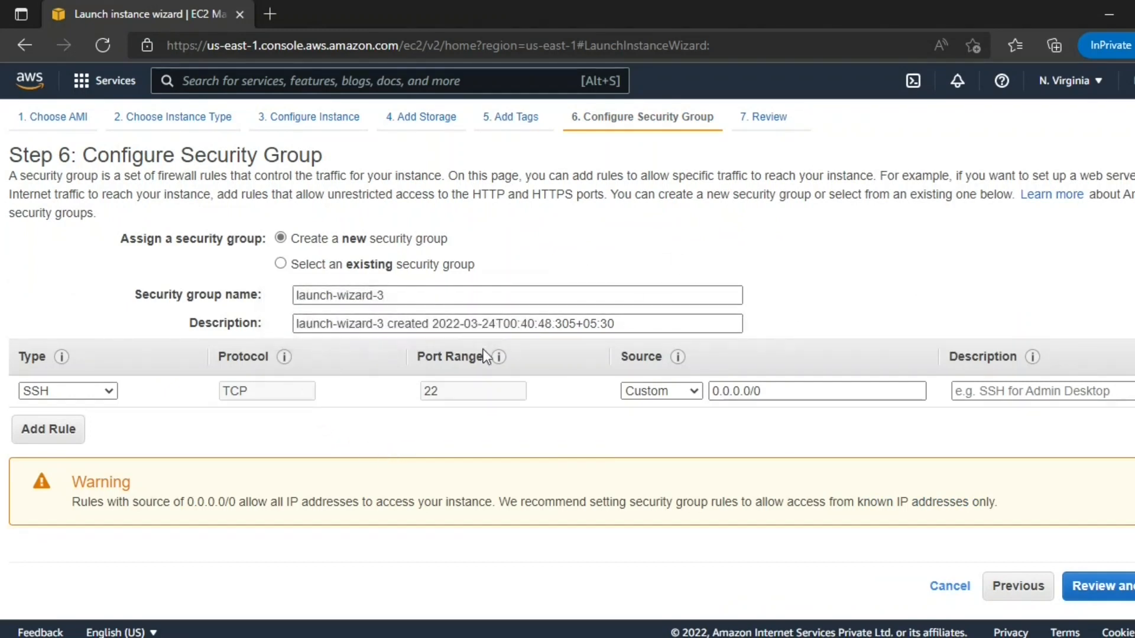
left_click_drag(408, 296, 247, 275)
type("de")
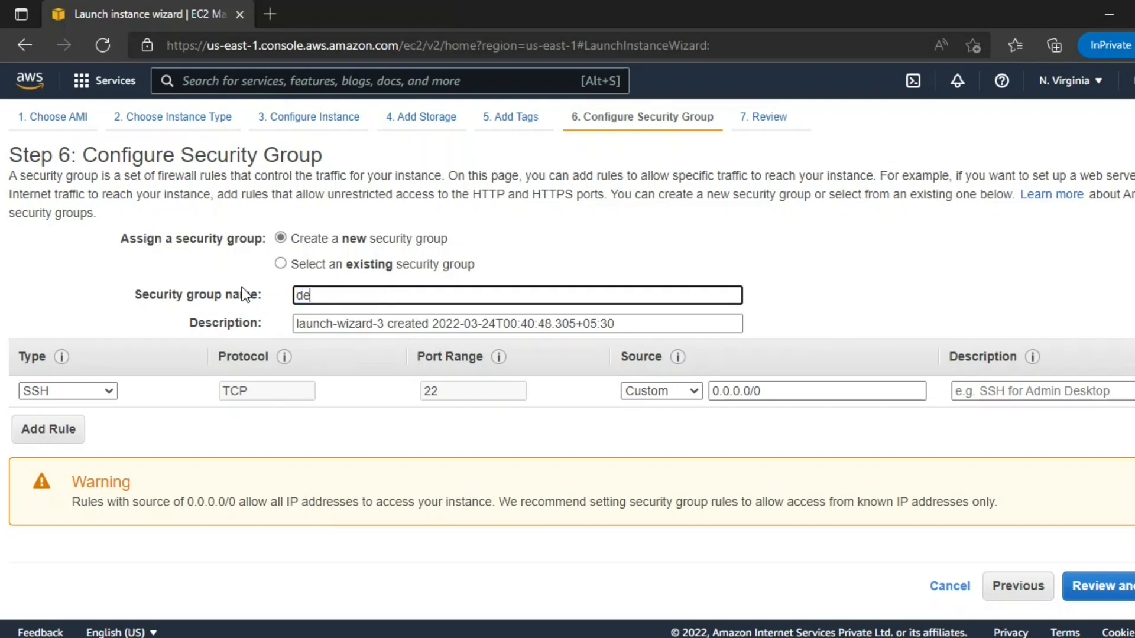
type("mo-sg01")
Copy the security group name and replace the description with it, so it reads demo-sg01.
left_click_drag(361, 295, 294, 295)
right_click(306, 299)
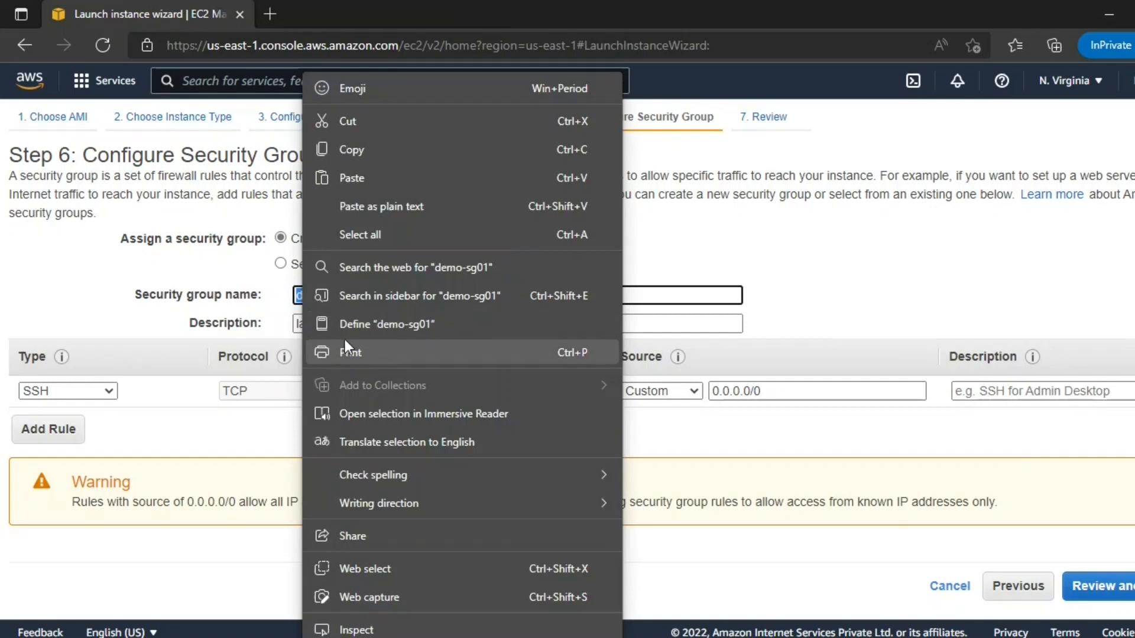
left_click(385, 149)
left_click_drag(633, 324, 181, 338)
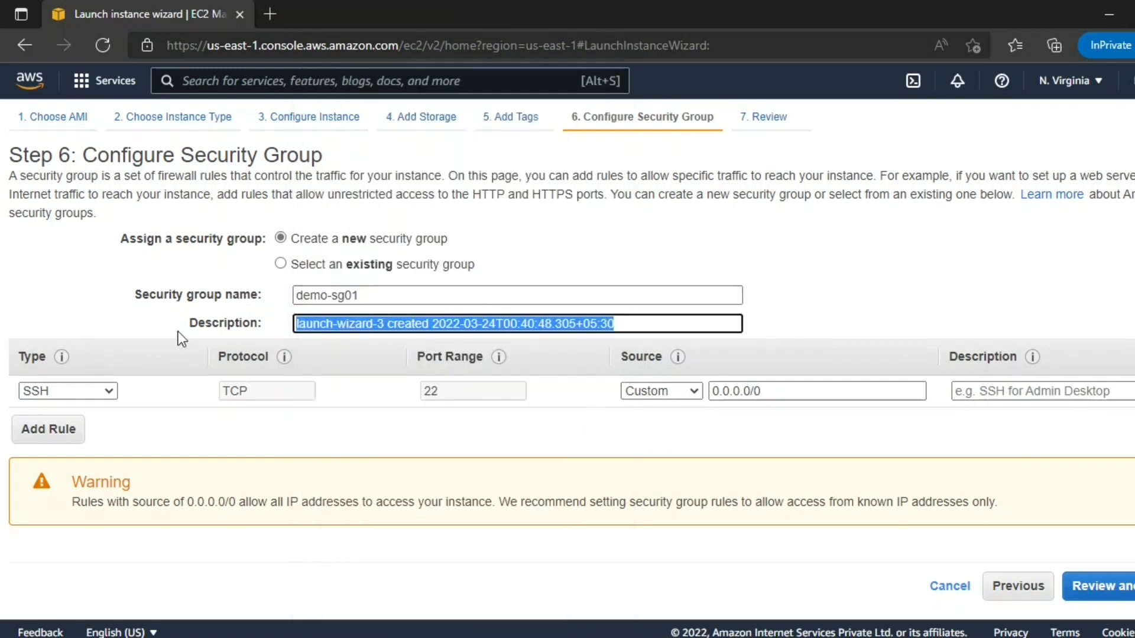
type("V")
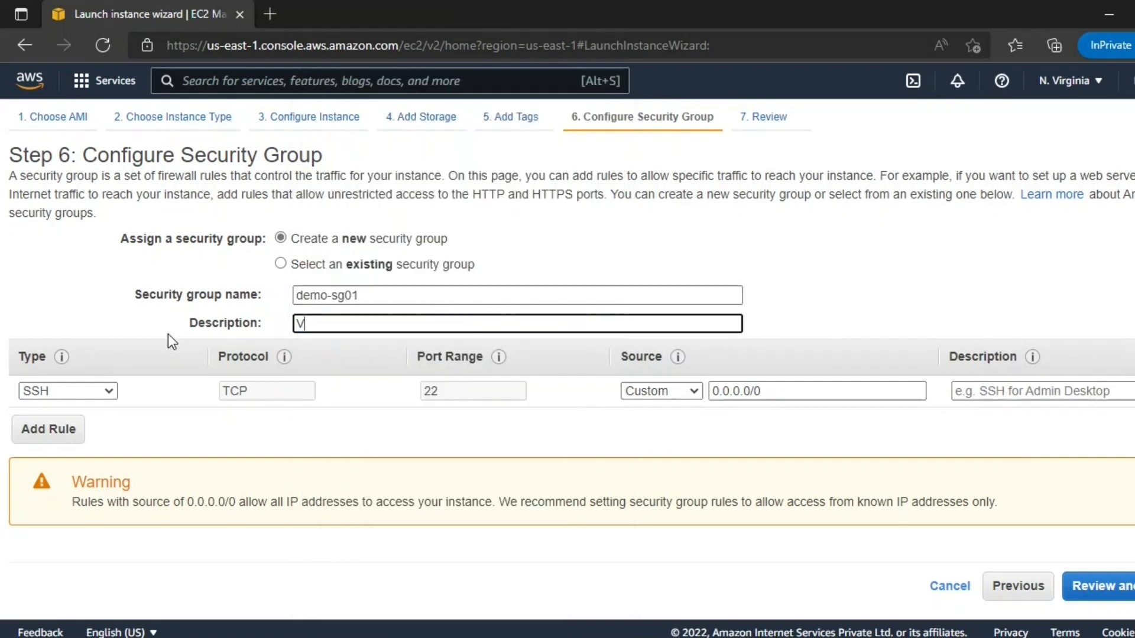
key("BackSpace")
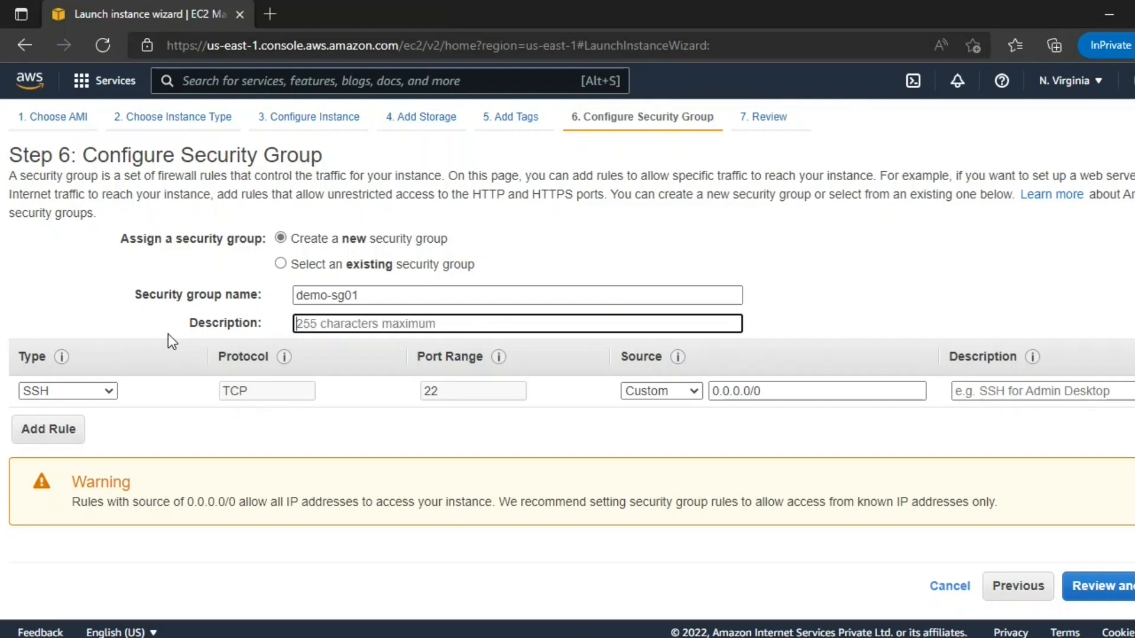
type("V")
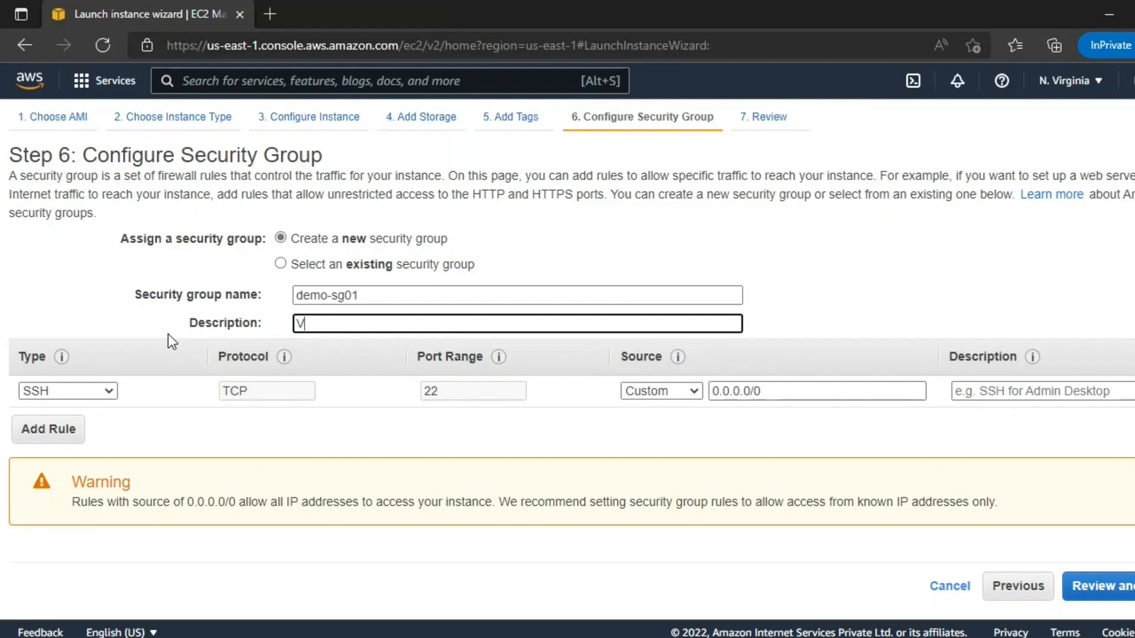
key("BackSpace")
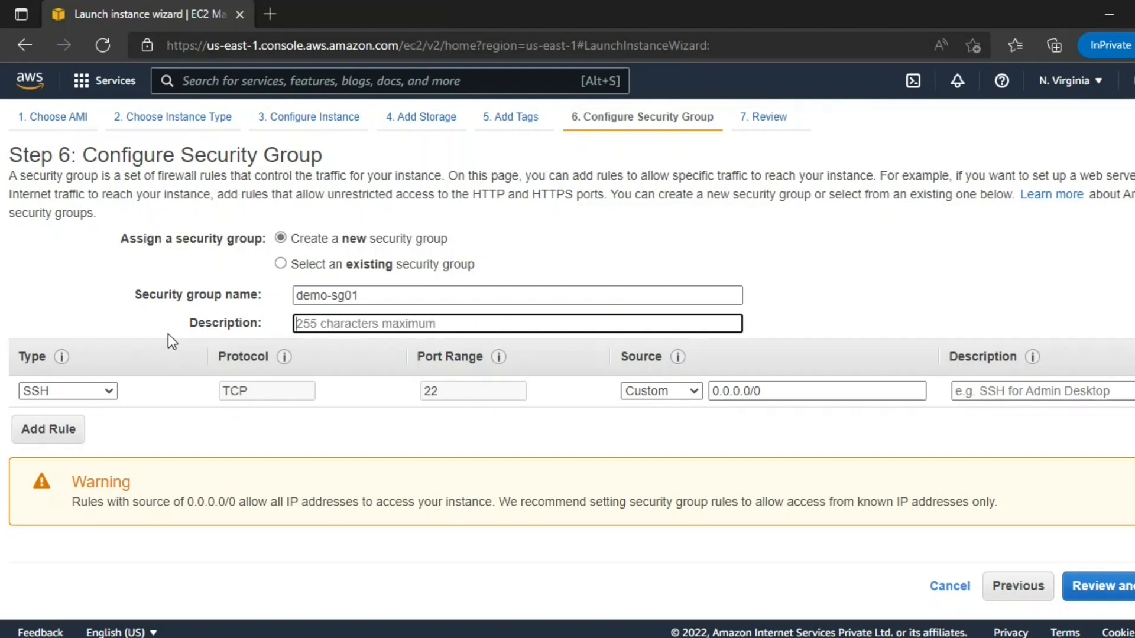
key("ctrl+v")
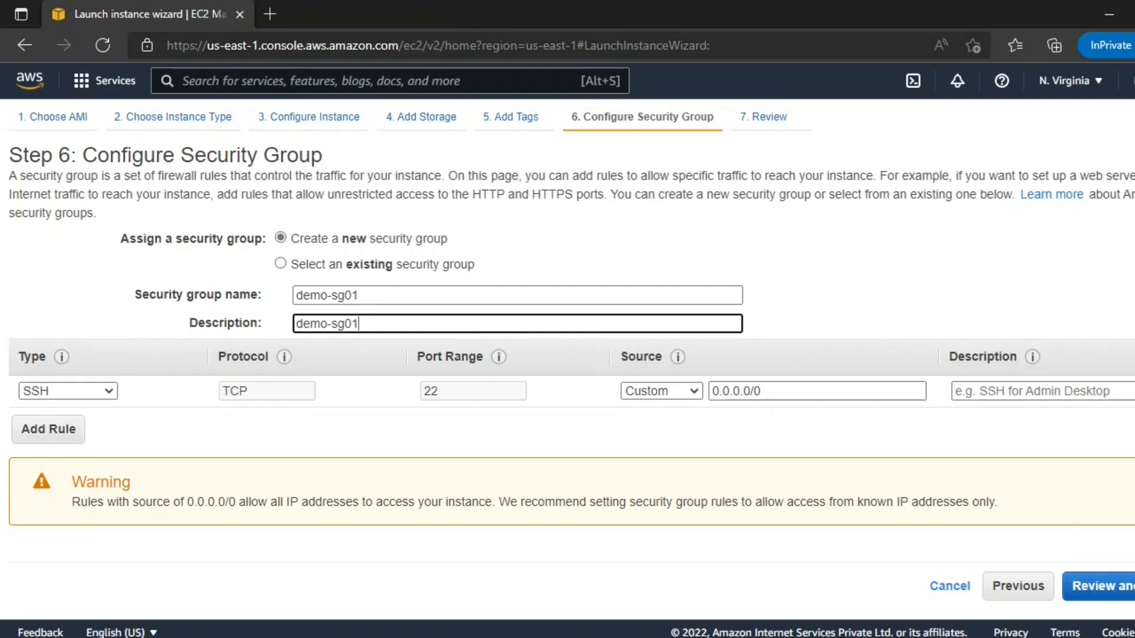
Review the settings and try to launch the instance with the existing Demo-Keypair key pair, acknowledging access to the private key file.
left_click(1132, 587)
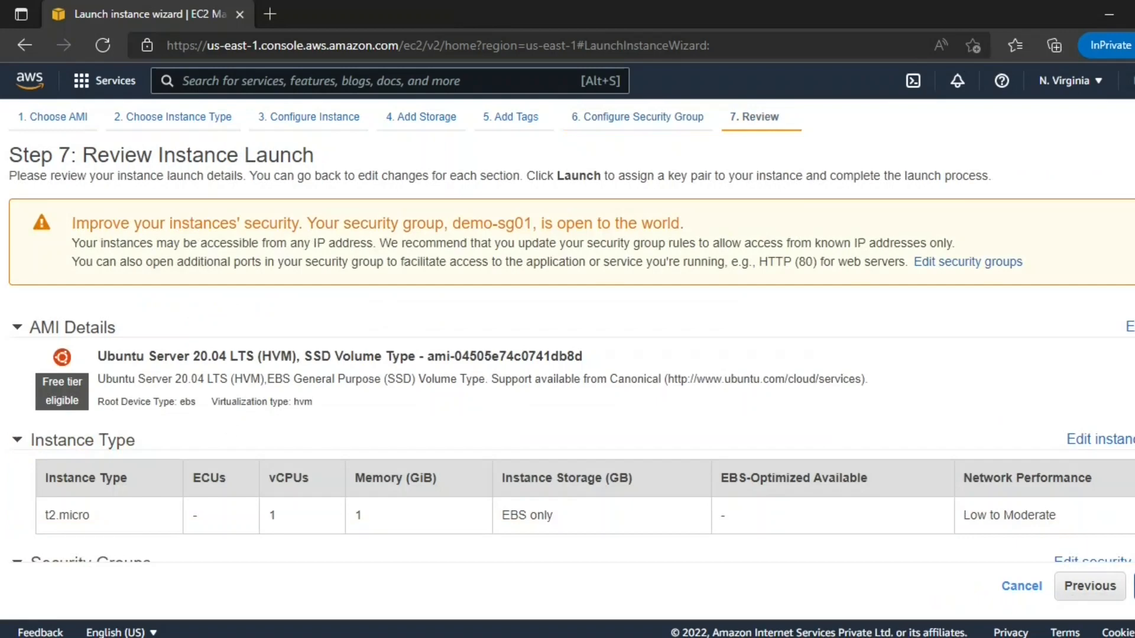
scroll(567, 355, "down", 5)
left_click(1132, 586)
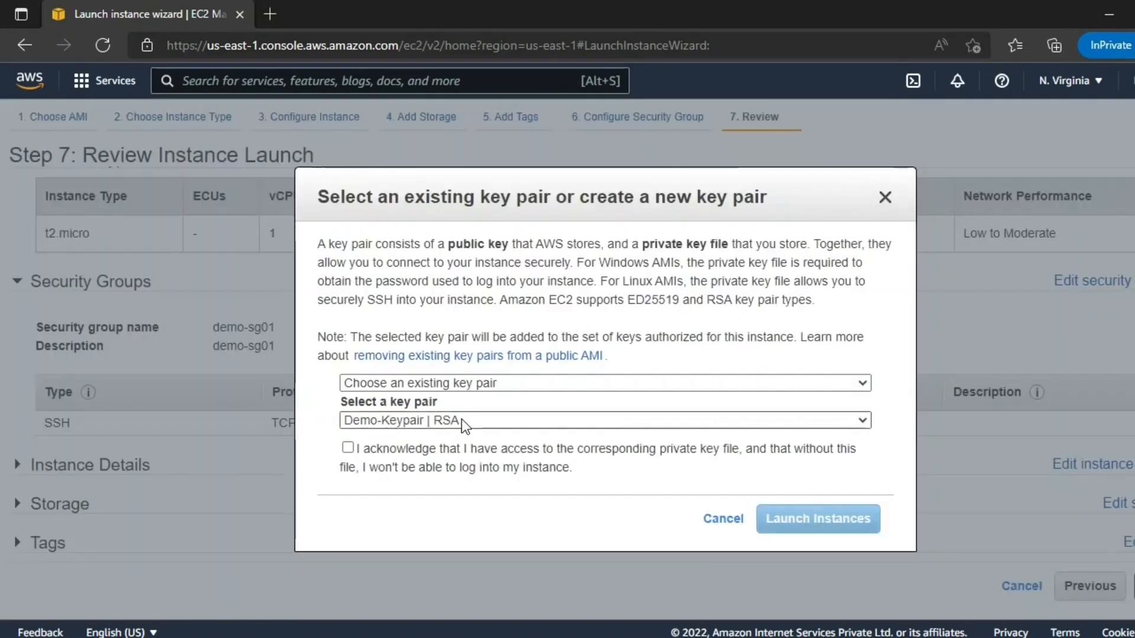
left_click(348, 449)
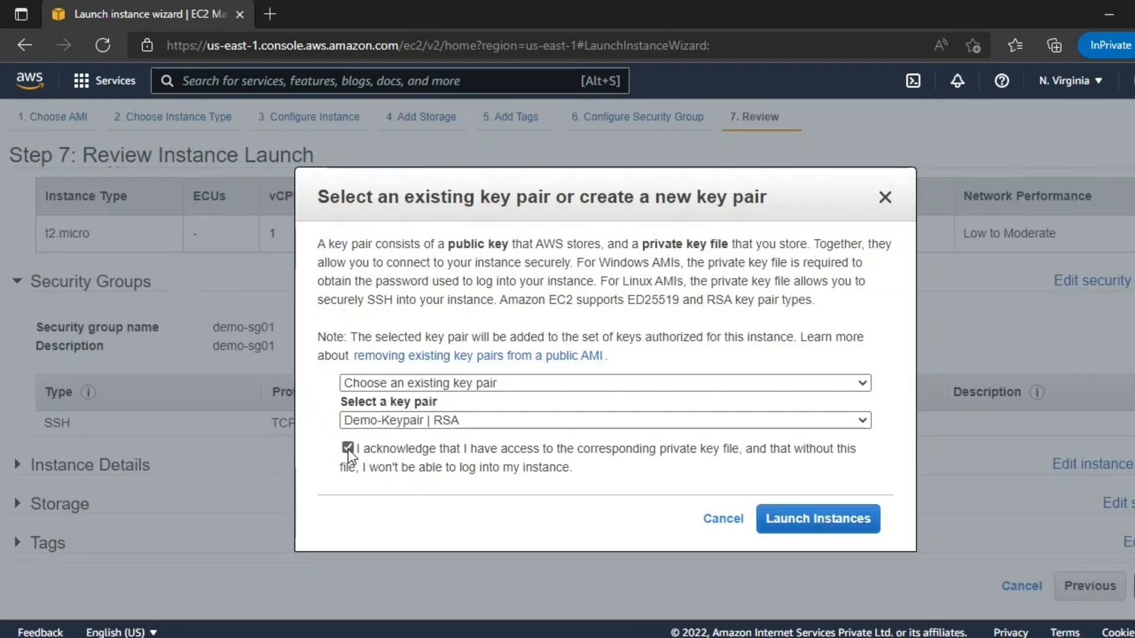
left_click(834, 517)
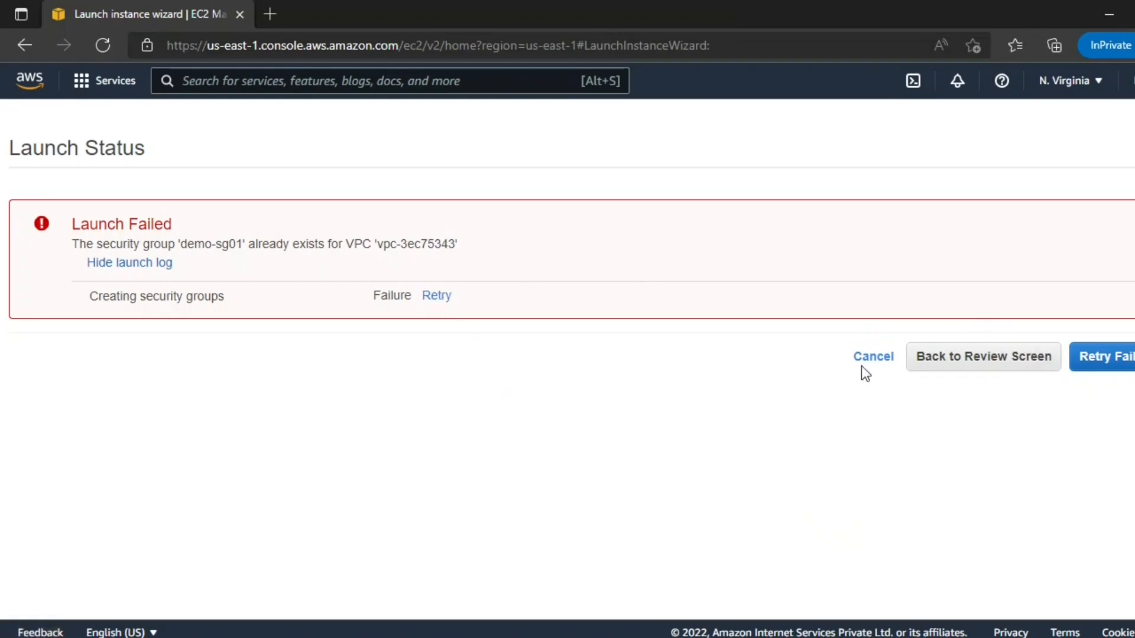
Return to the launch review and edit the security group, setting both its name and description to demo-sg02.
left_click(995, 368)
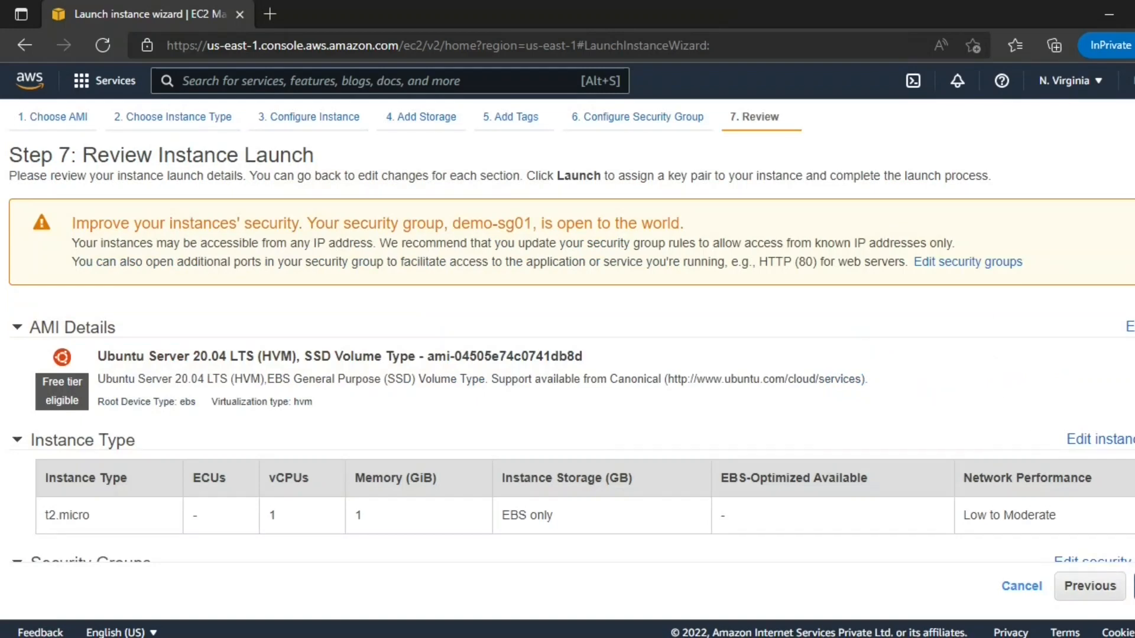
scroll(567, 355, "down", 5)
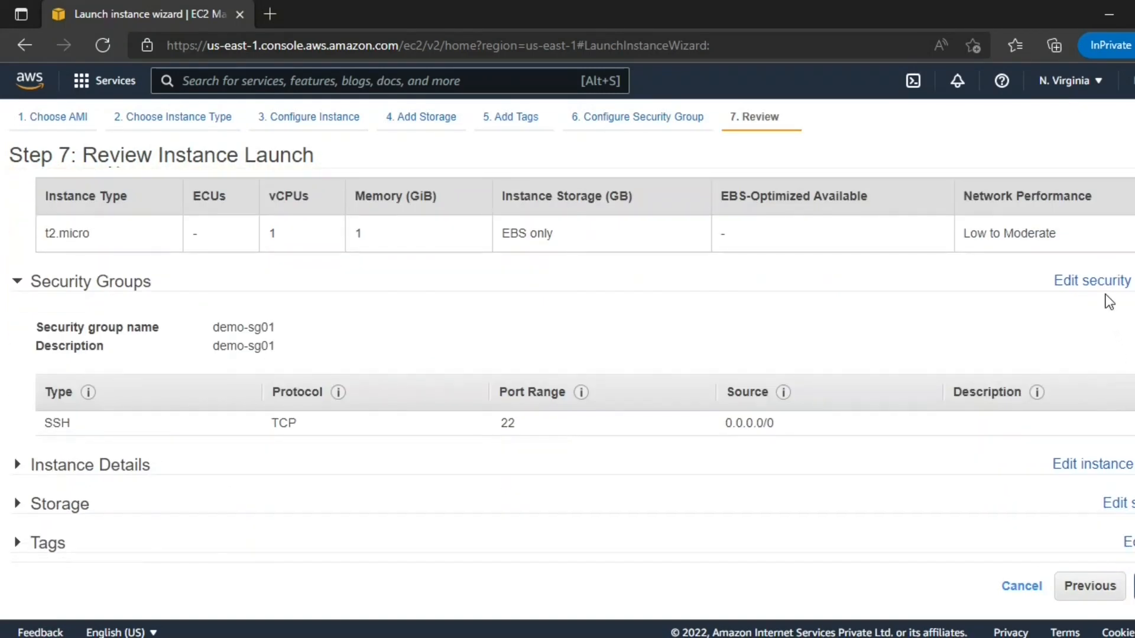
left_click(1093, 281)
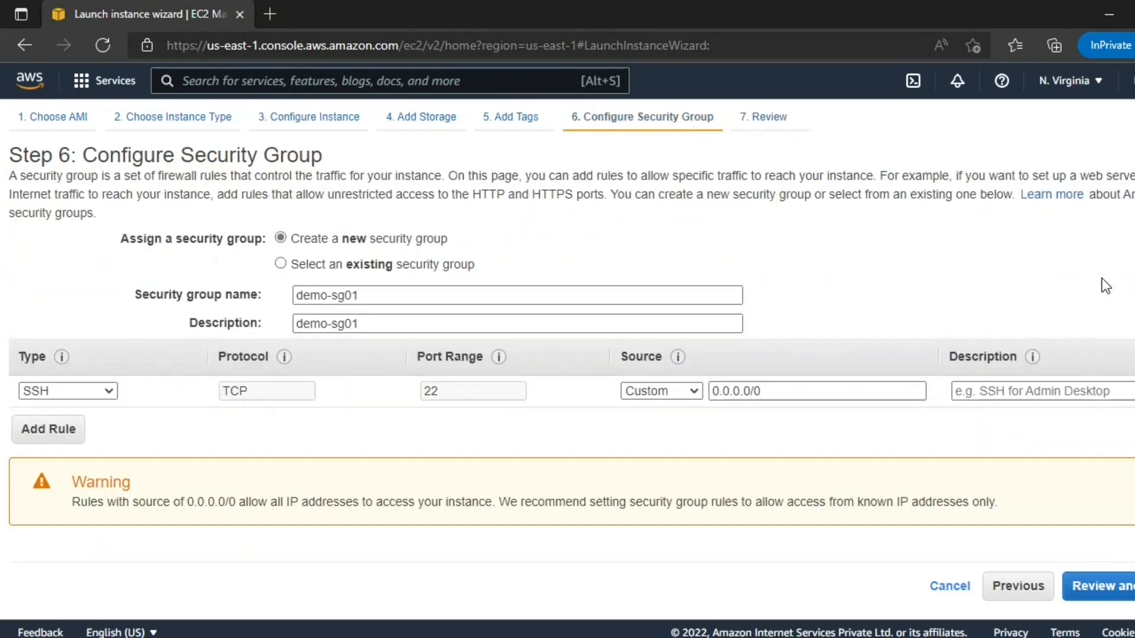
left_click(359, 295)
key("BackSpace")
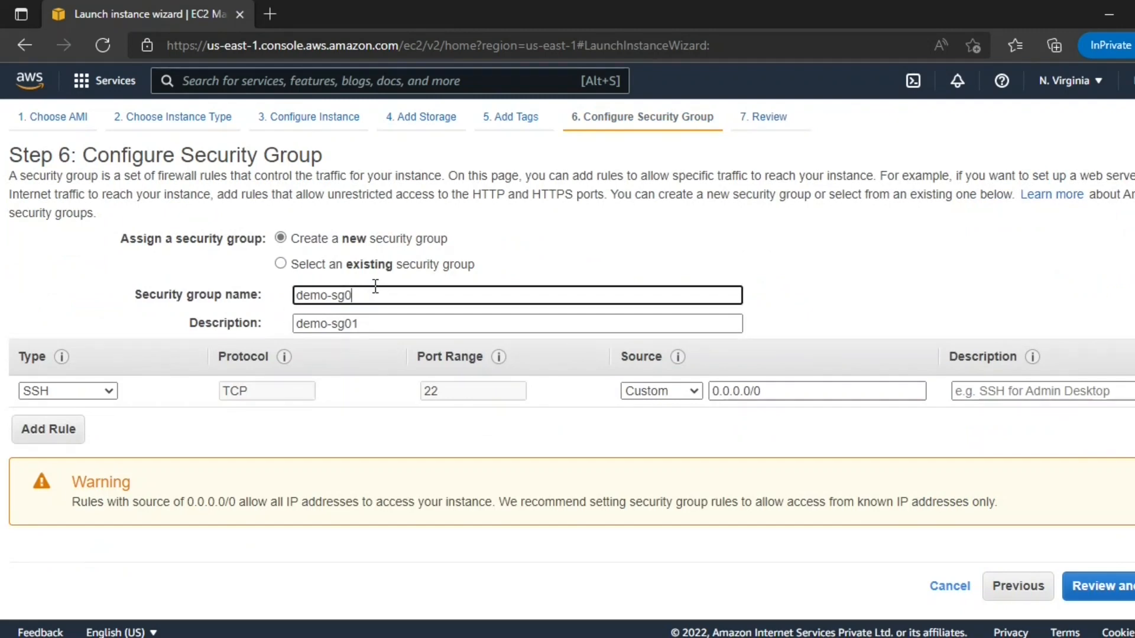
type("2")
left_click(365, 322)
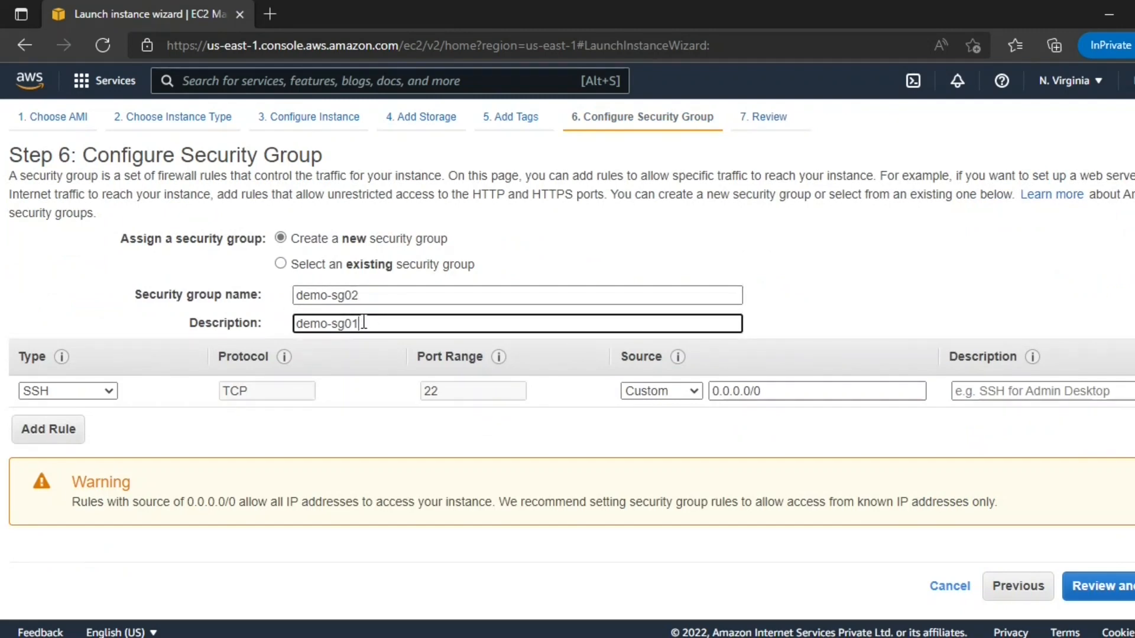
key("BackSpace")
type("2")
Review and launch the instance with the existing key pair, acknowledging access to the private key file.
left_click(1123, 587)
left_click(1132, 587)
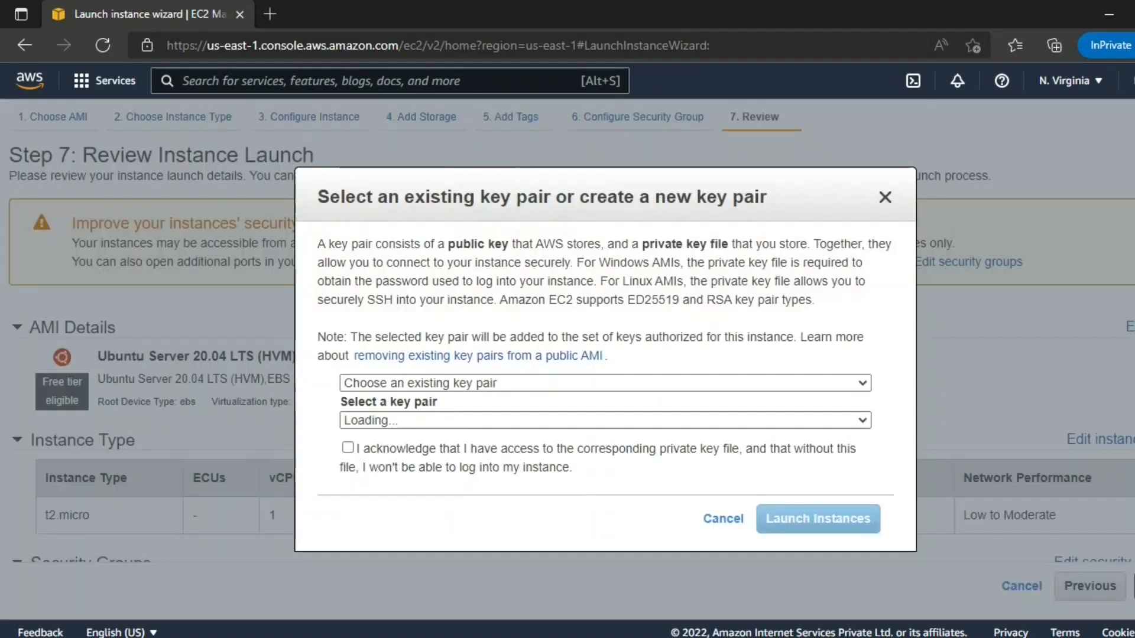
left_click(347, 448)
left_click(814, 526)
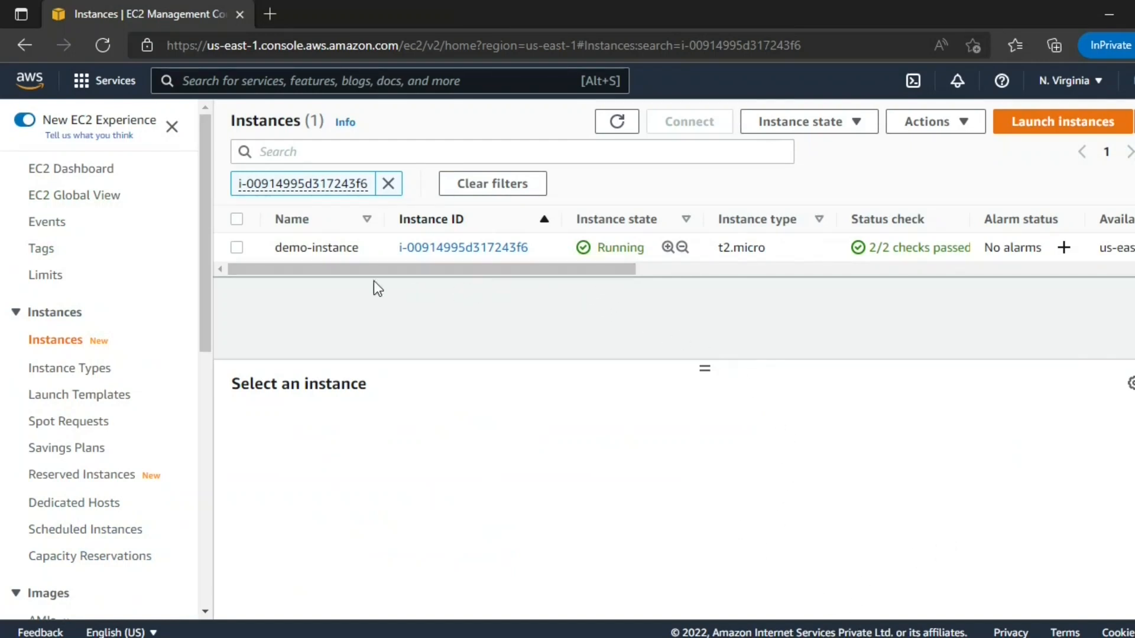
Select demo-instance in the instances list and copy its public IPv4 address.
left_click(236, 248)
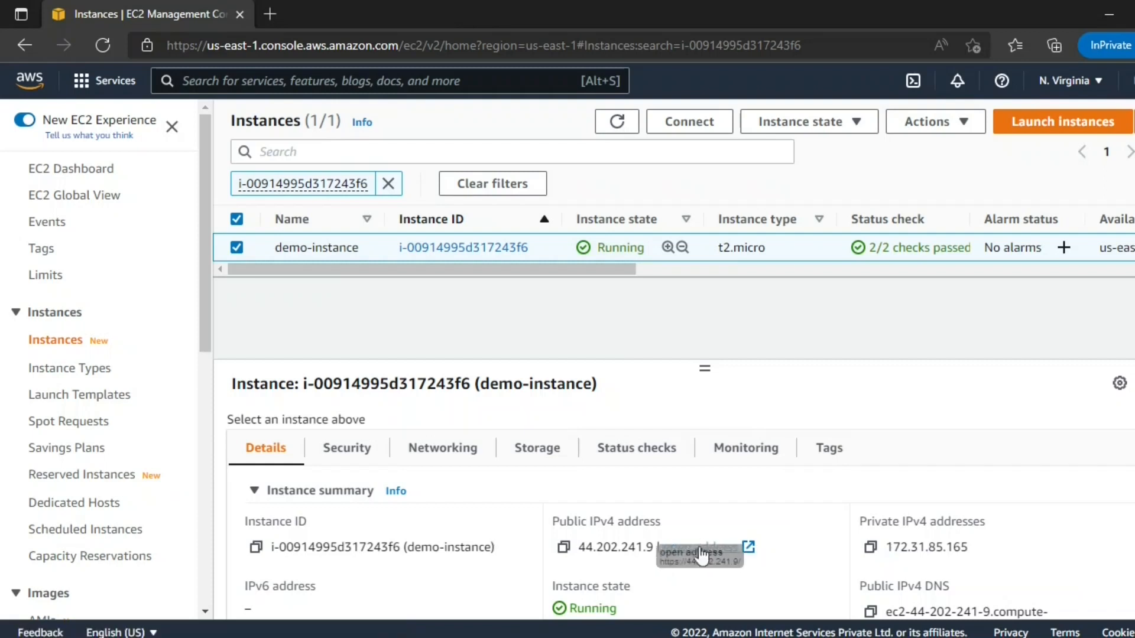
left_click_drag(578, 548, 647, 548)
key("ctrl+c")
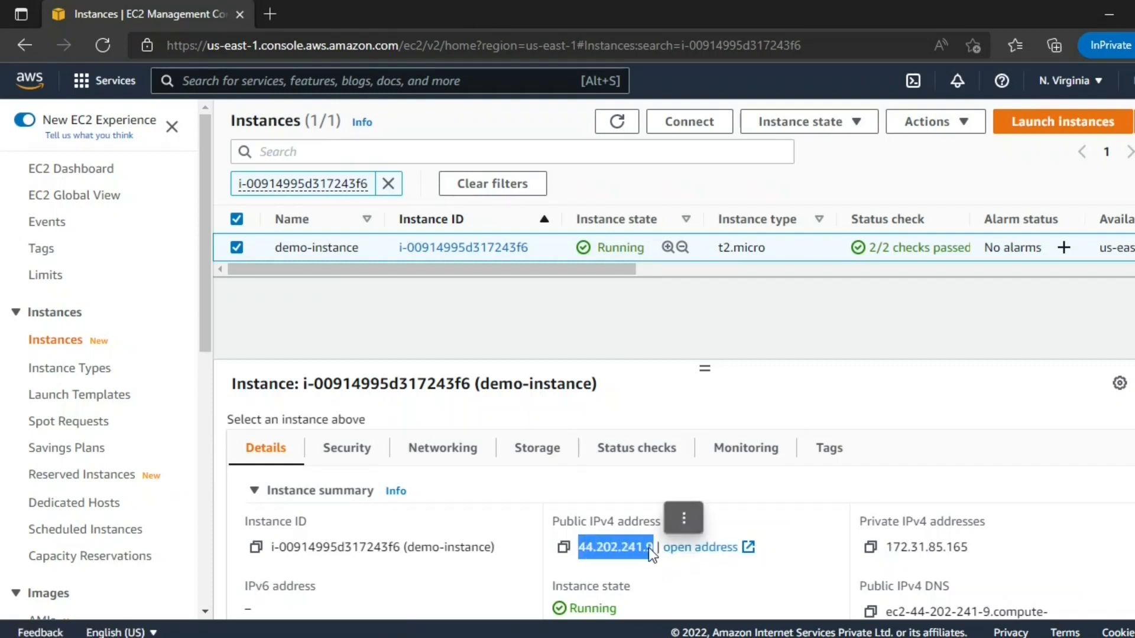
right_click(648, 545)
left_click(710, 146)
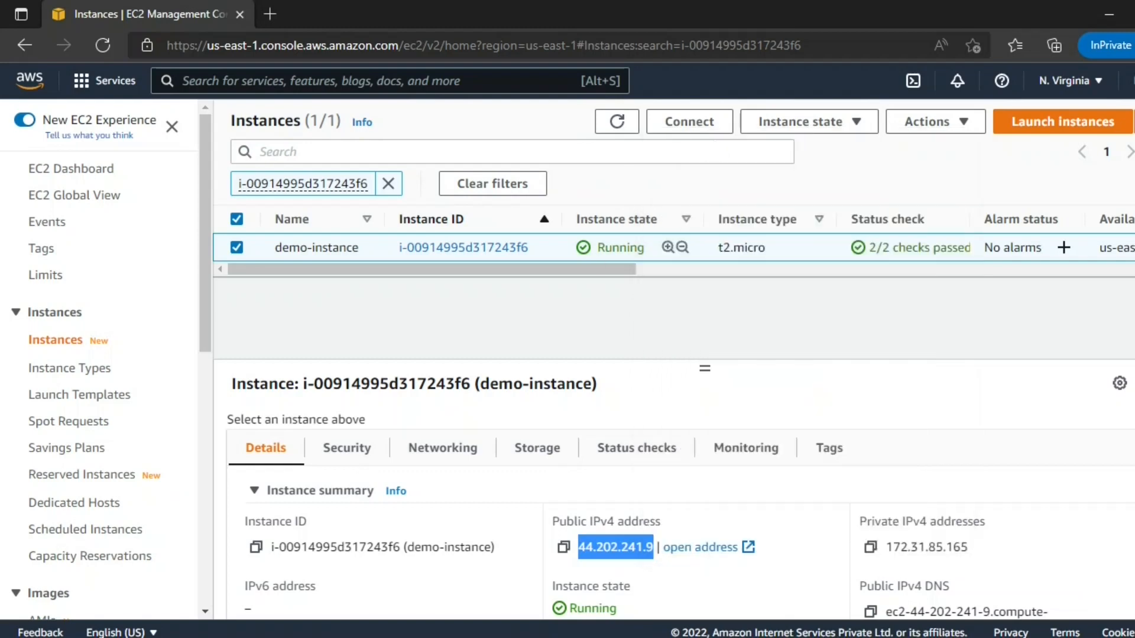
Open PuTTY and paste the copied address 44.202.241.9 as the session's host name.
key("super")
type("p")
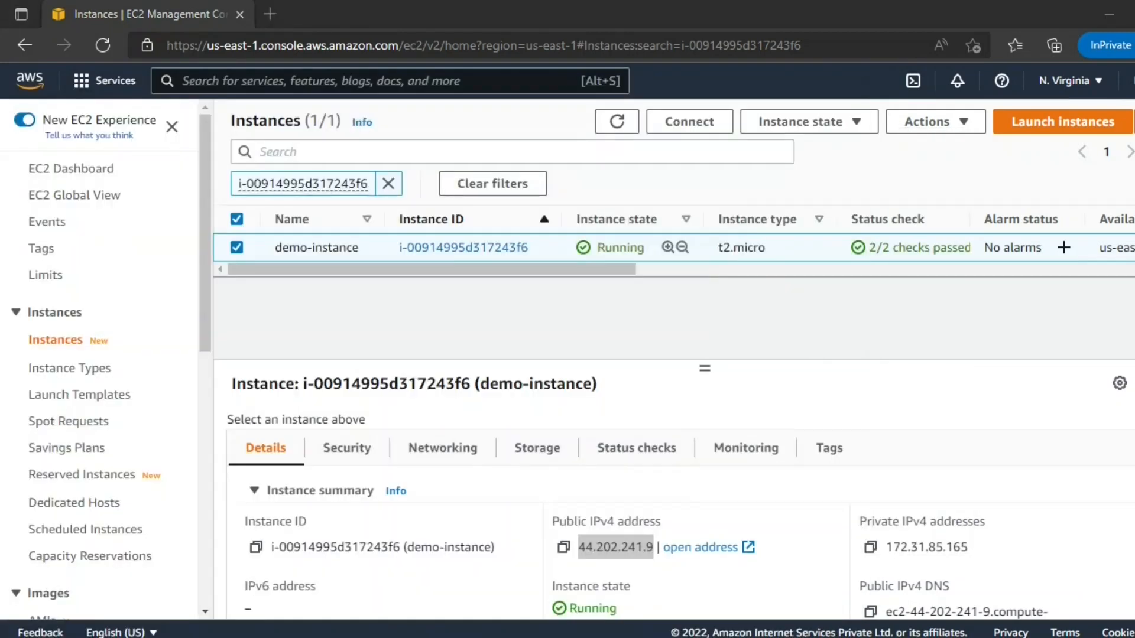
type("utty")
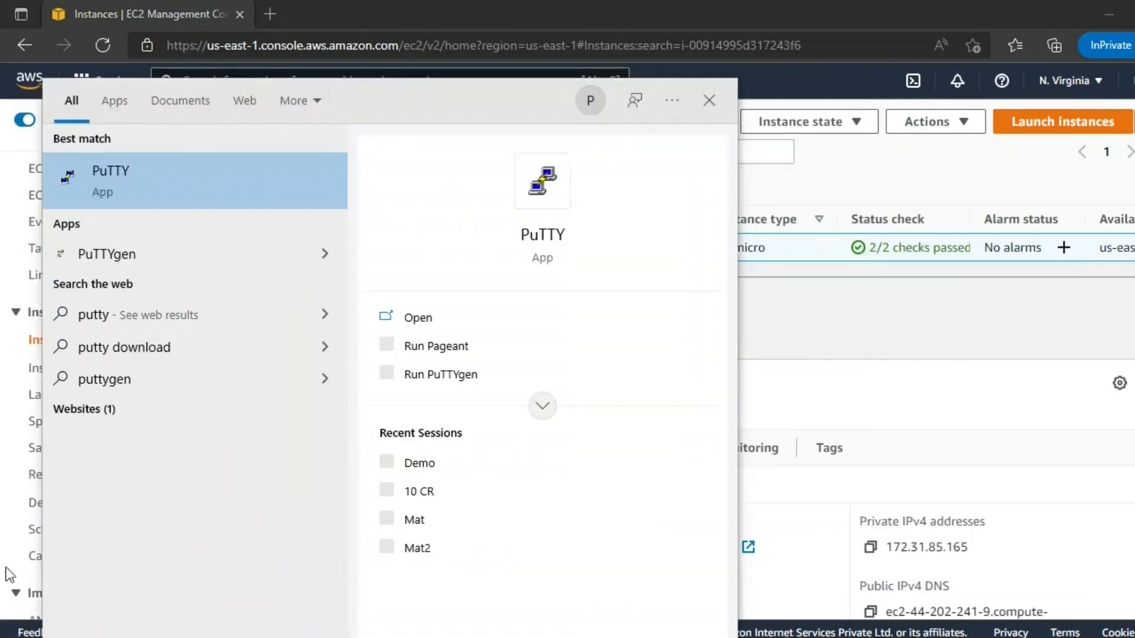
left_click(140, 165)
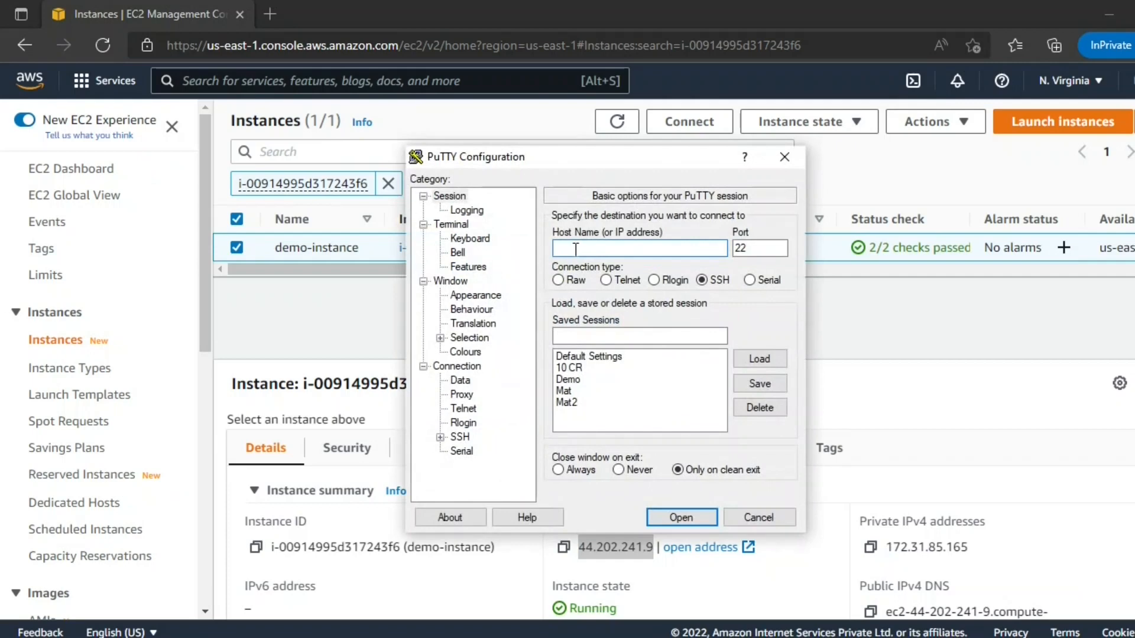
right_click(664, 248)
left_click(671, 326)
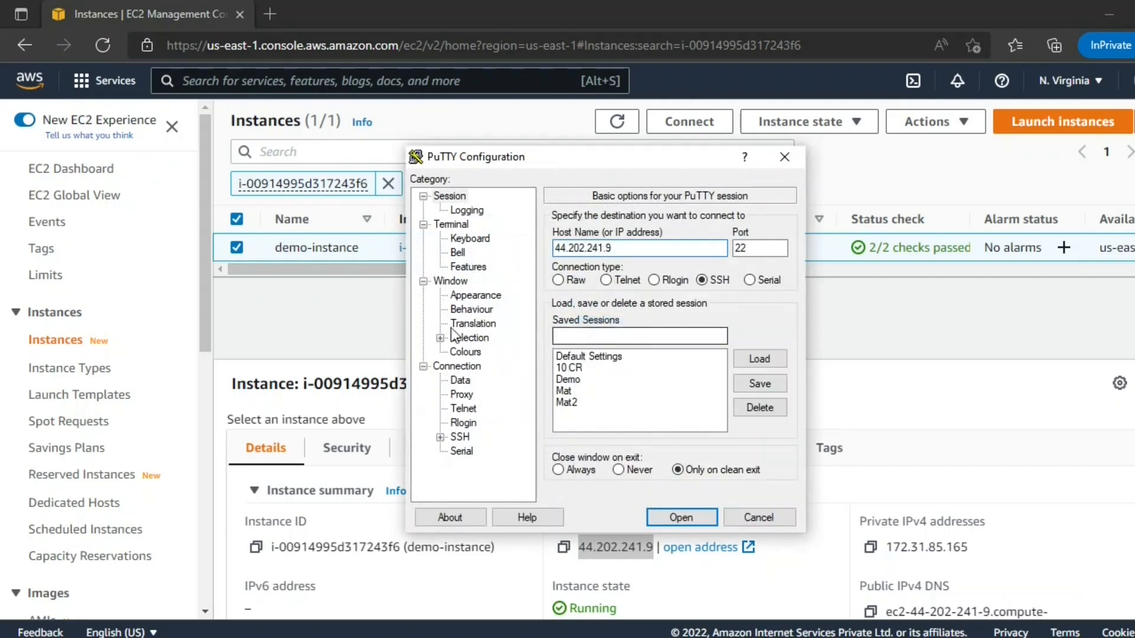
Set Demo-Keypair.ppk as the private key file for the session's SSH authentication.
left_click(440, 437)
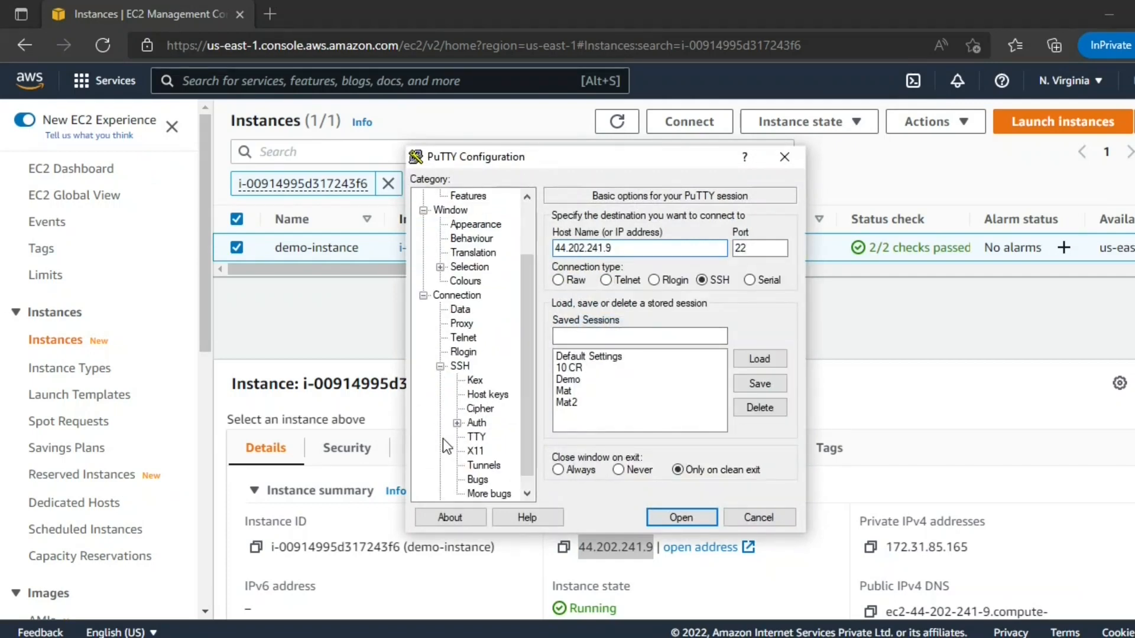
left_click(478, 422)
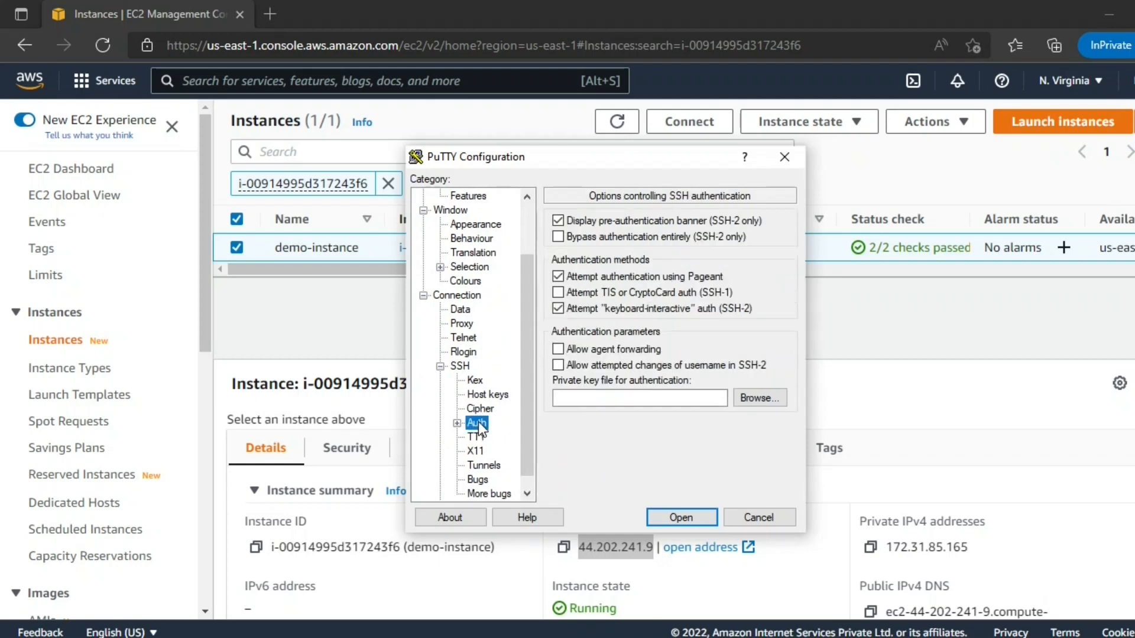
left_click(750, 391)
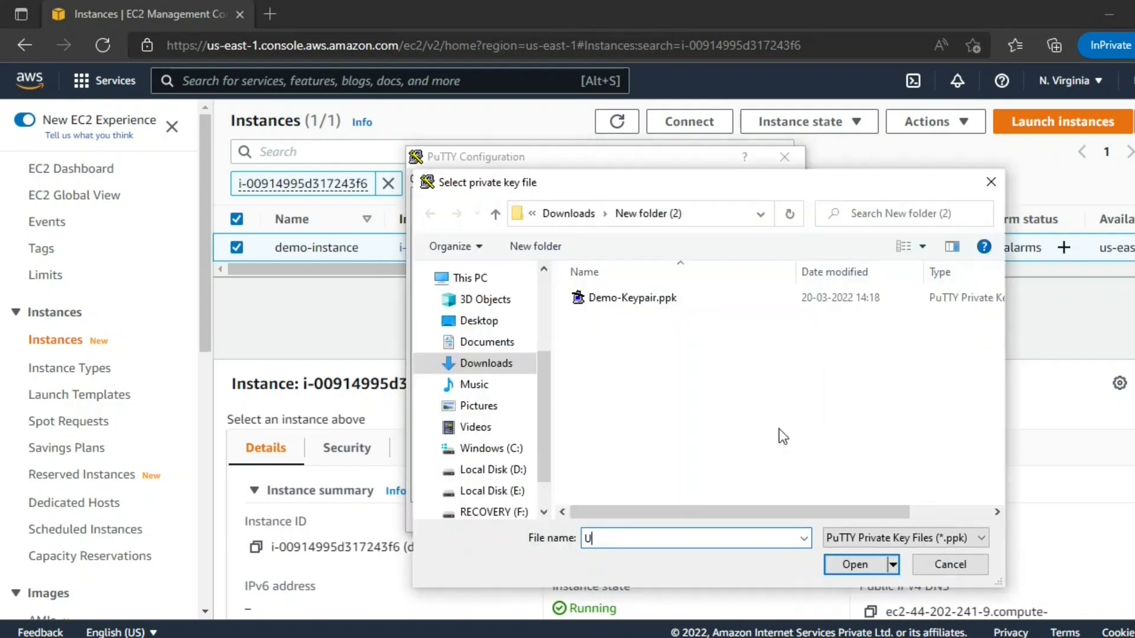
key("BackSpace")
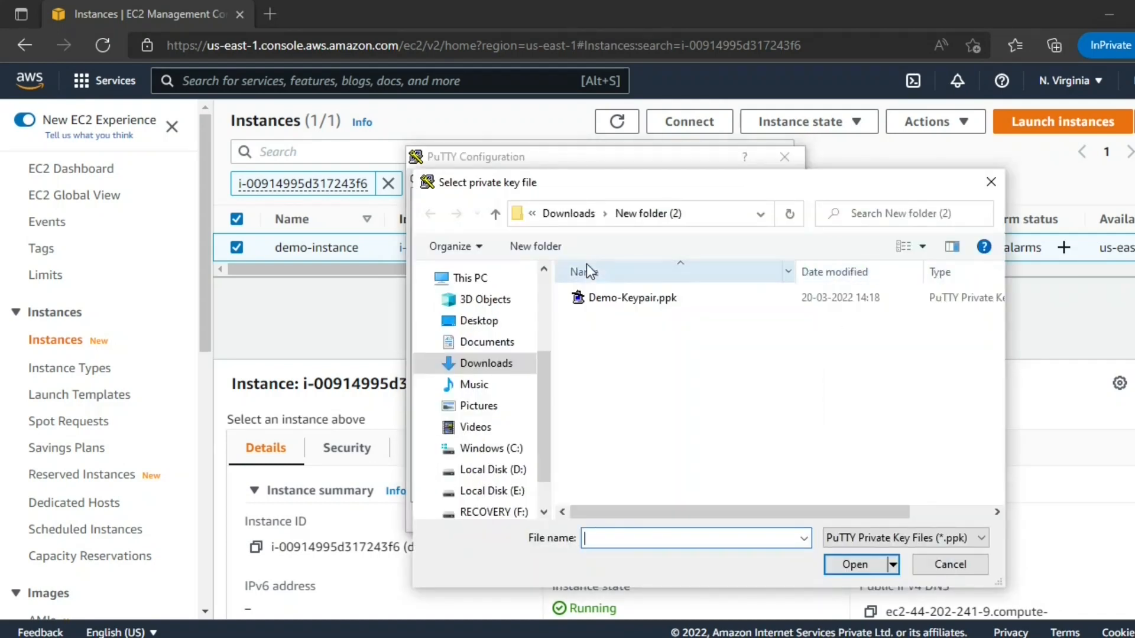
left_click(645, 301)
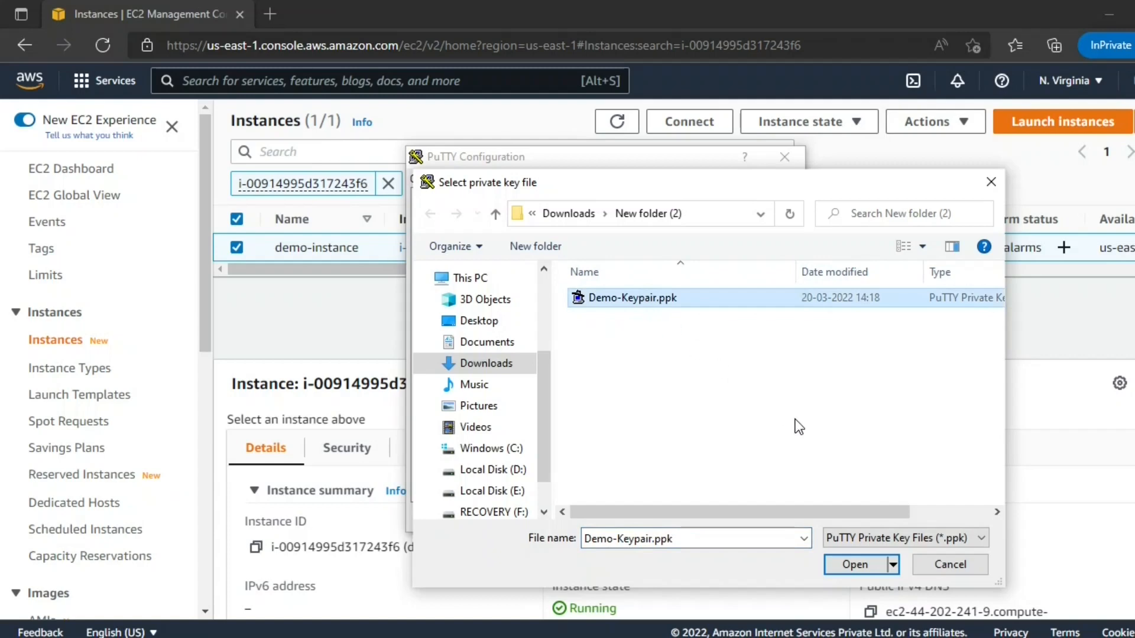
left_click(861, 564)
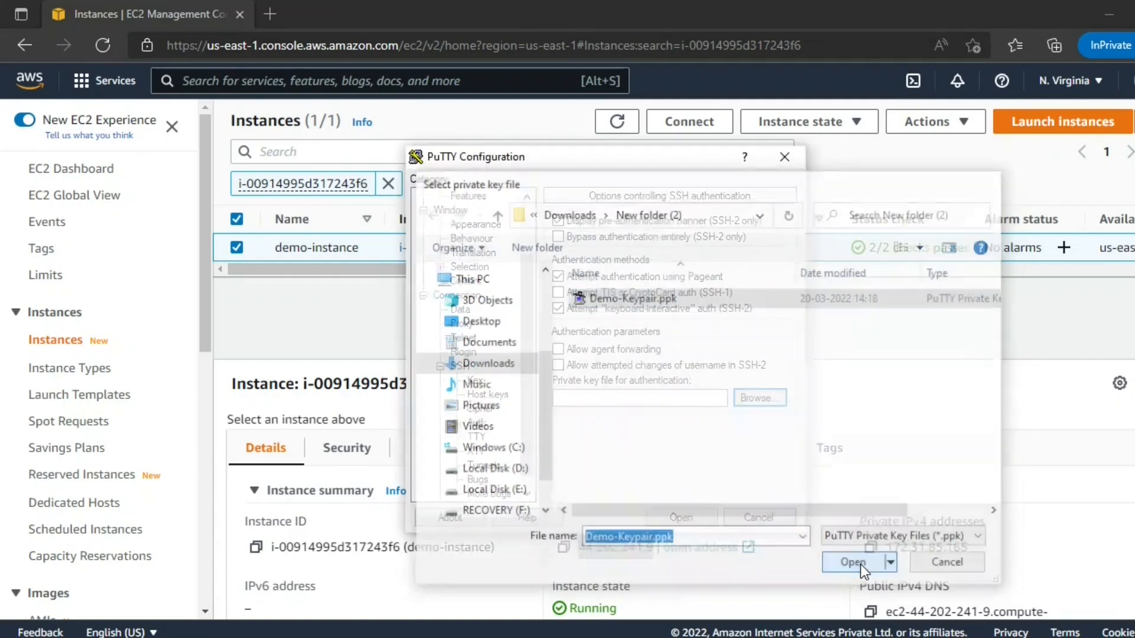
Open the SSH connection, accept the server's host key and log in as ubuntu.
left_click(680, 521)
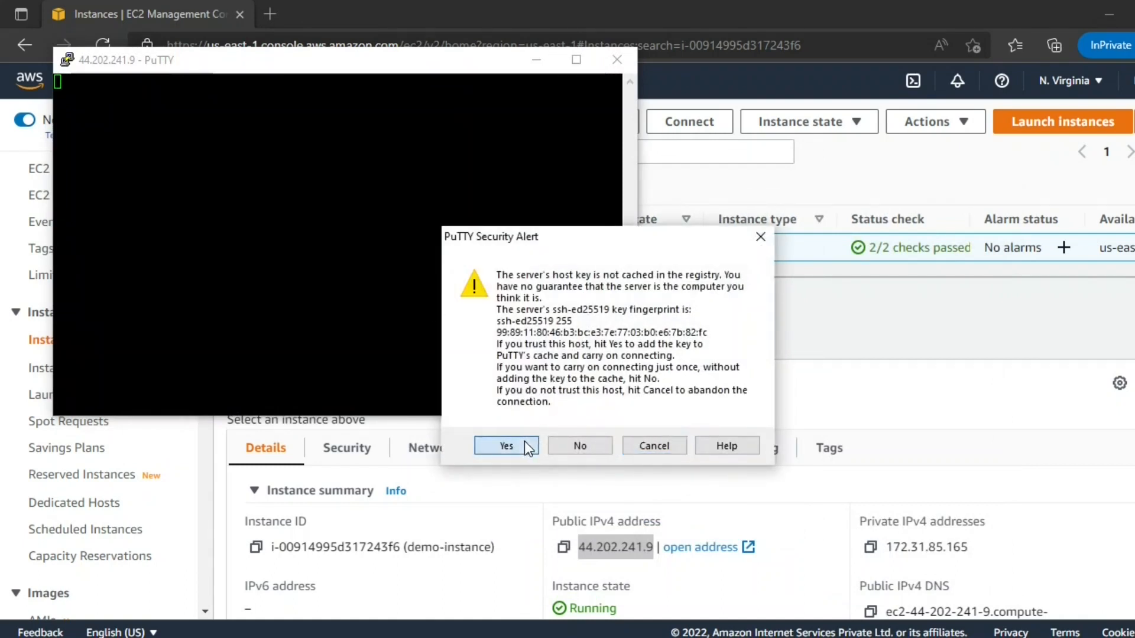
left_click(525, 442)
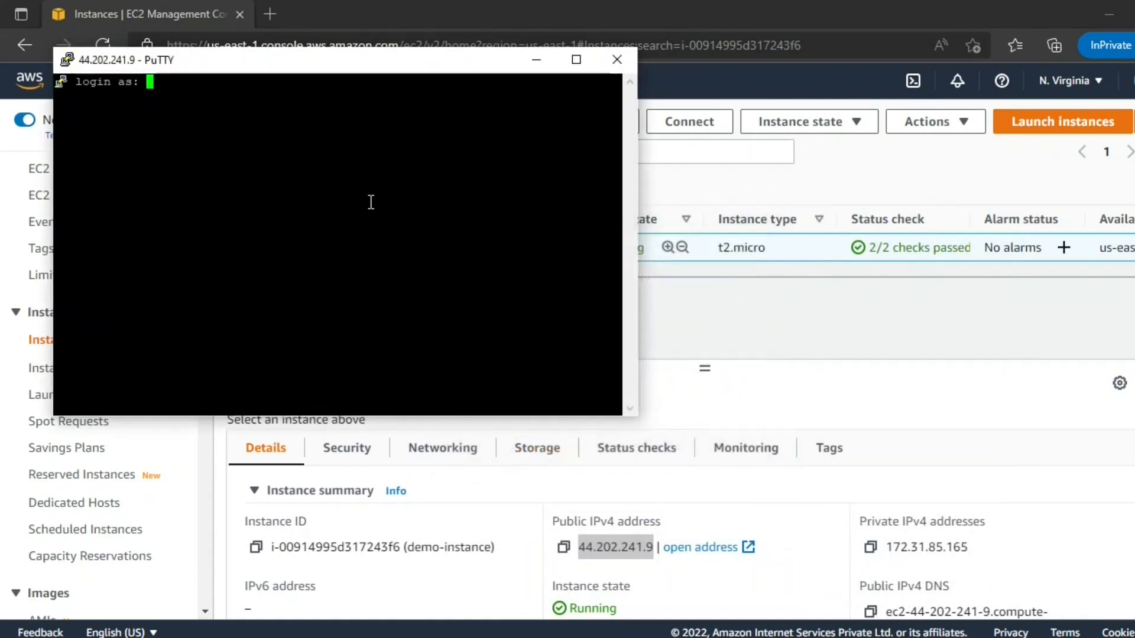
type("ubuntu")
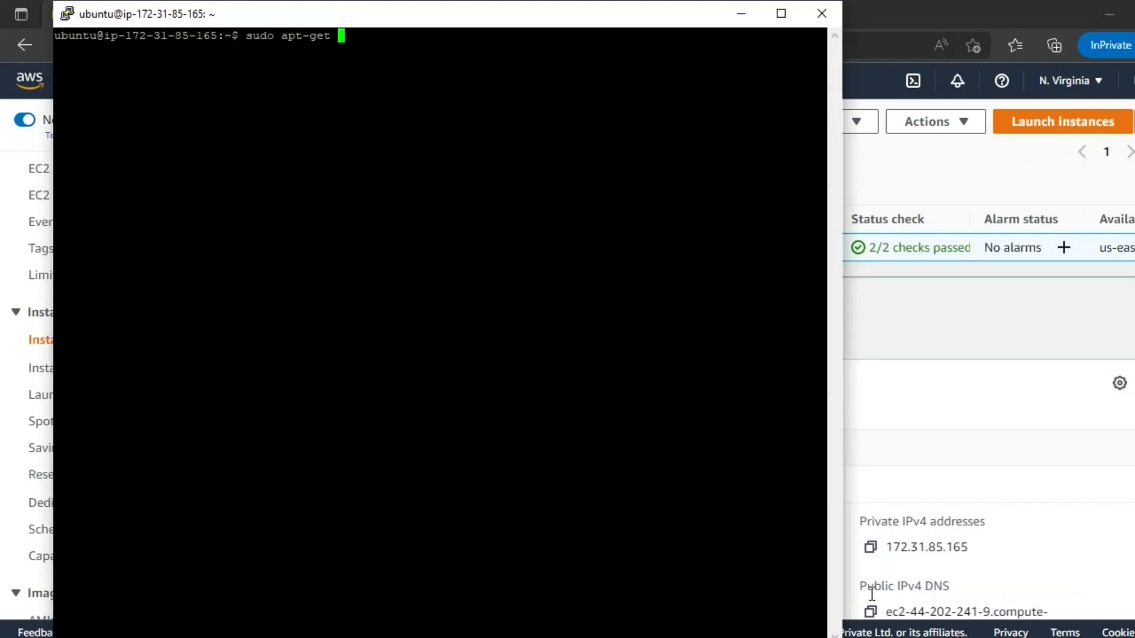
Run sudo apt-get update, and install the web server with sudo apt-get install apache2, agreeing to continue.
type("update")
key("Return")
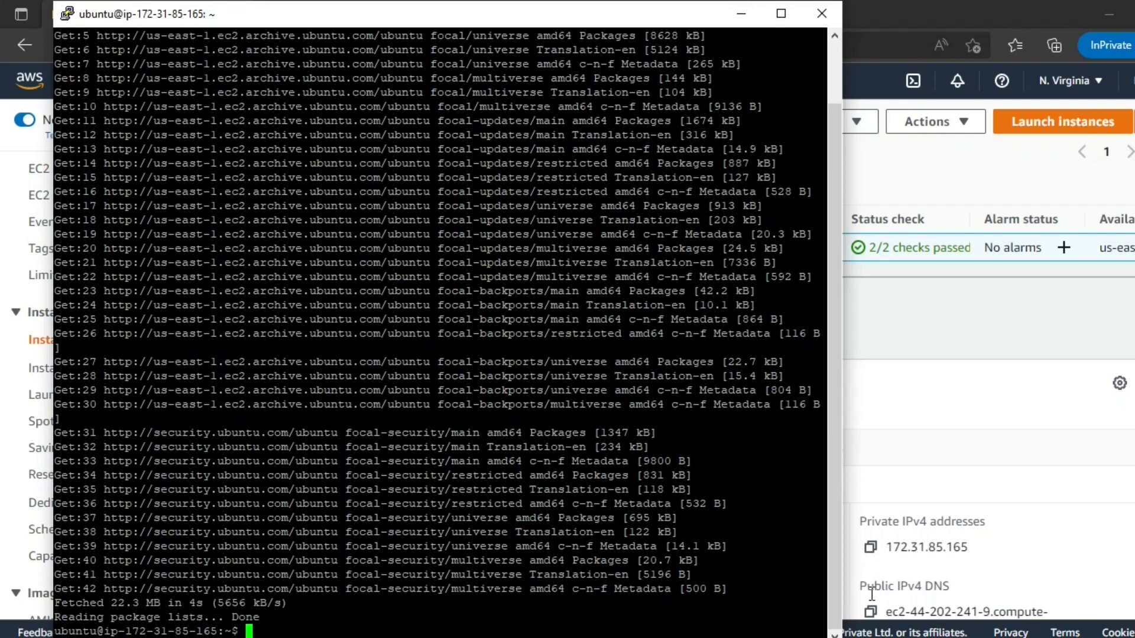
type("sudo apt-get ins")
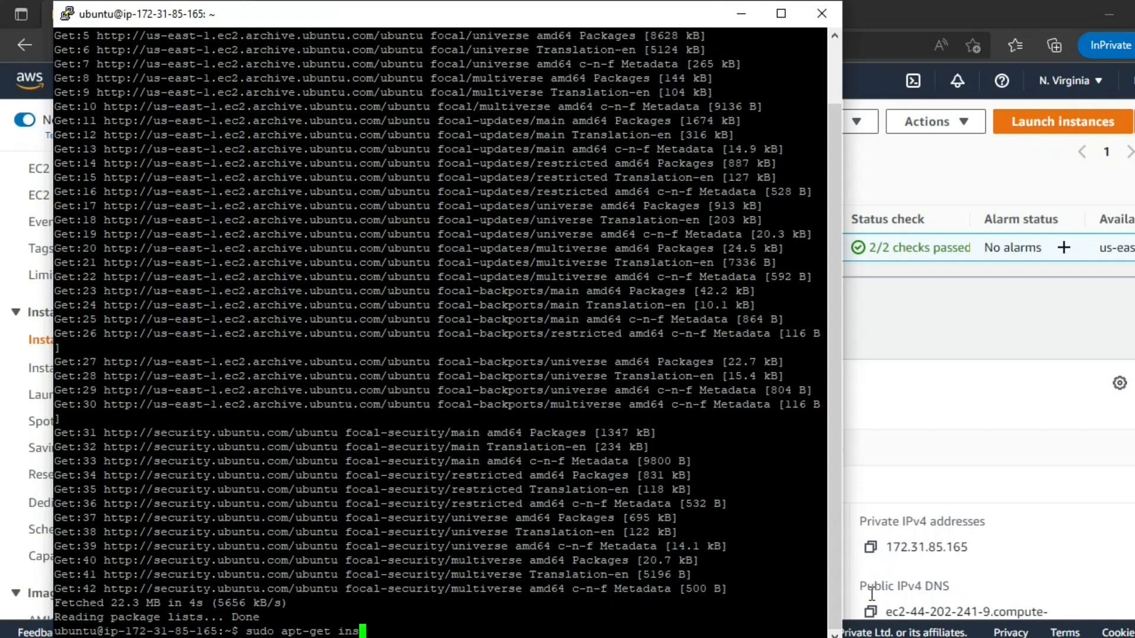
type("tall apache2")
key("Return")
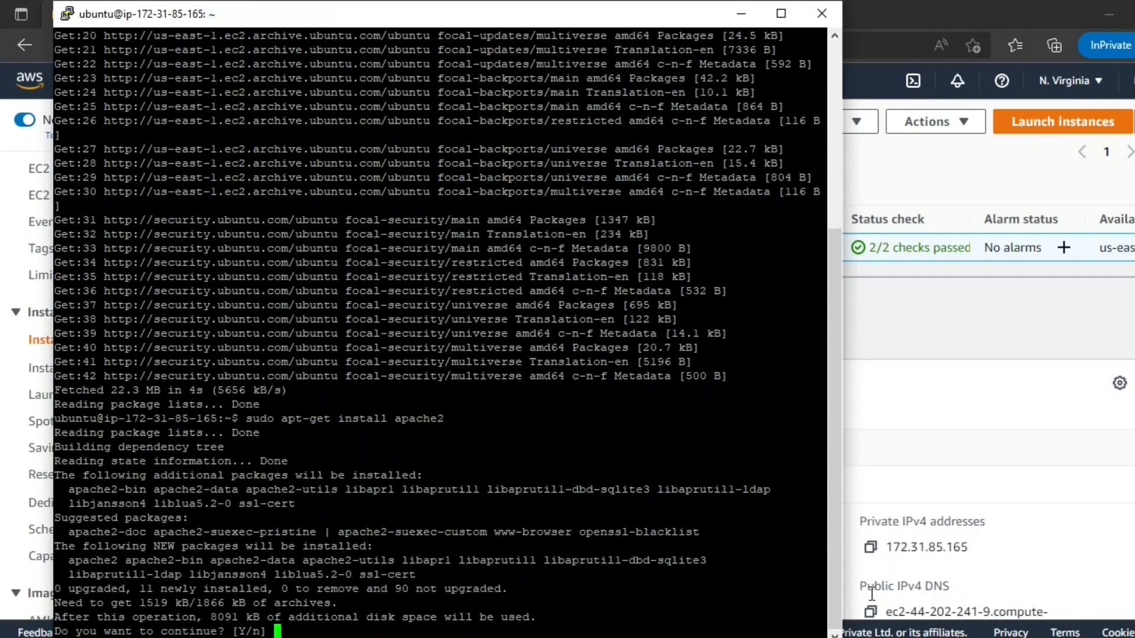
type("Y")
key("Return")
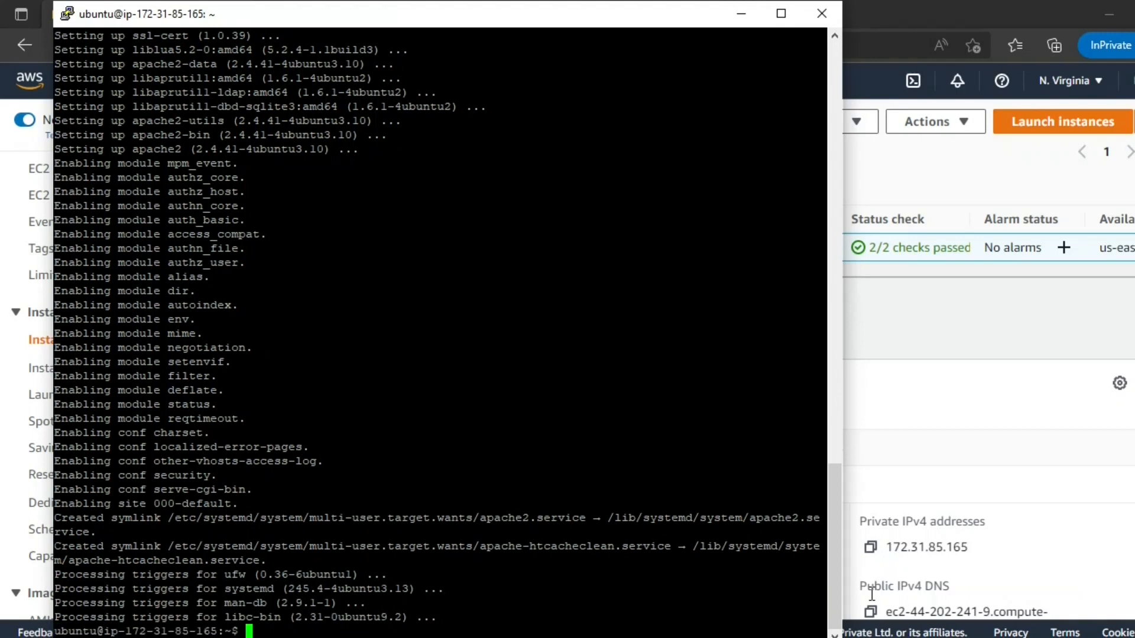
Start the Apache service with sudo service apache2 start.
type("sudo service apa")
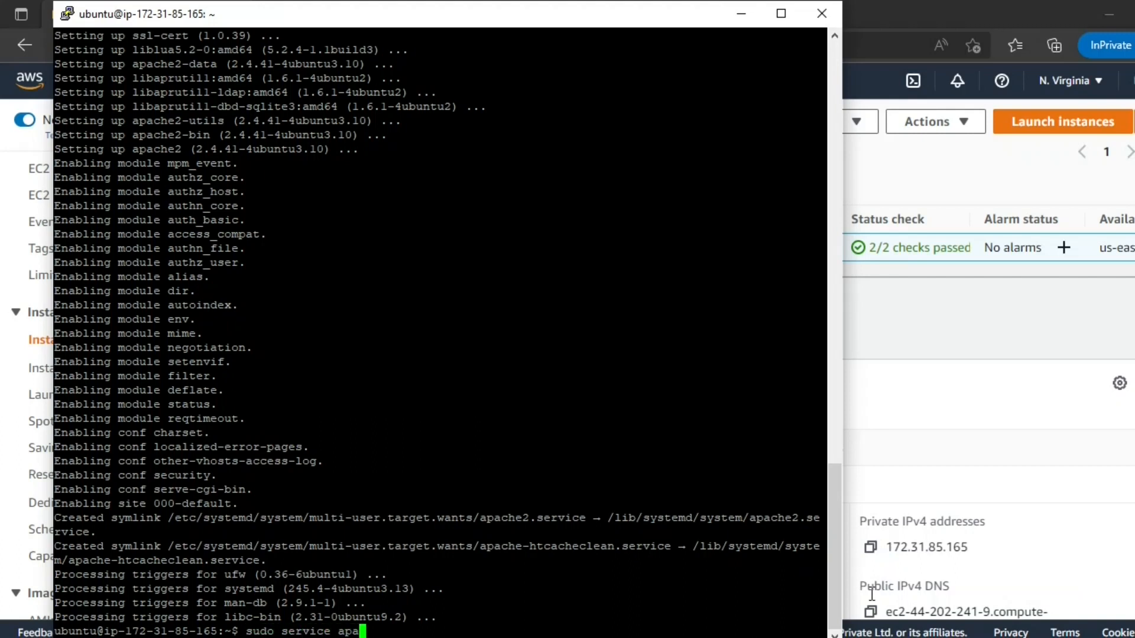
type("che2 start")
key("Return")
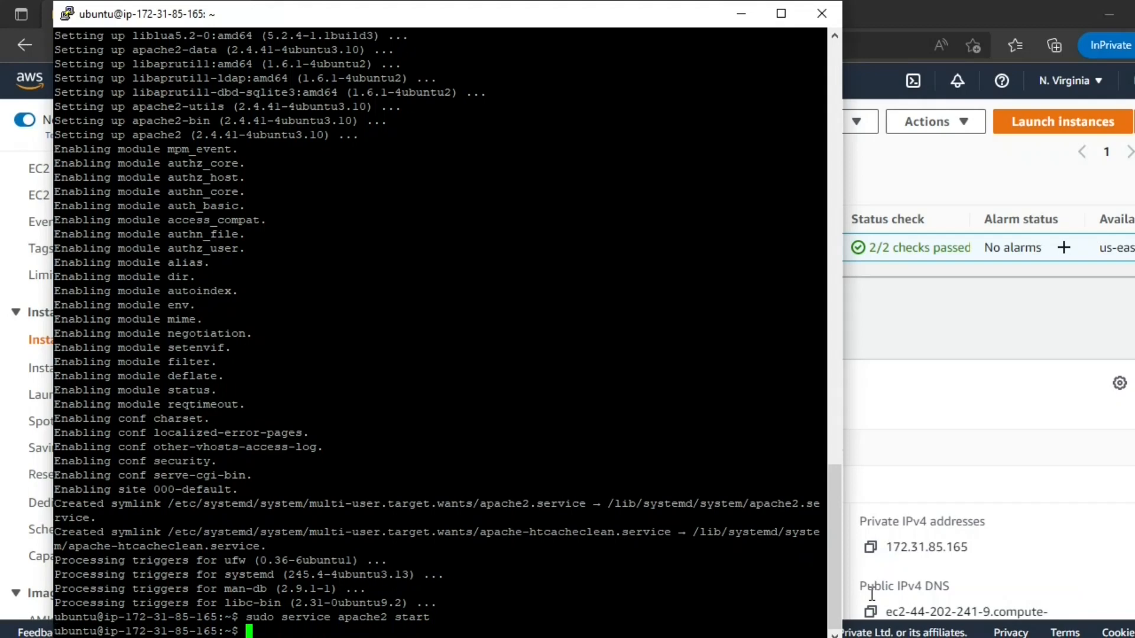
Run top and sort the processes by memory usage to look for apache2.
type("top")
key("Return")
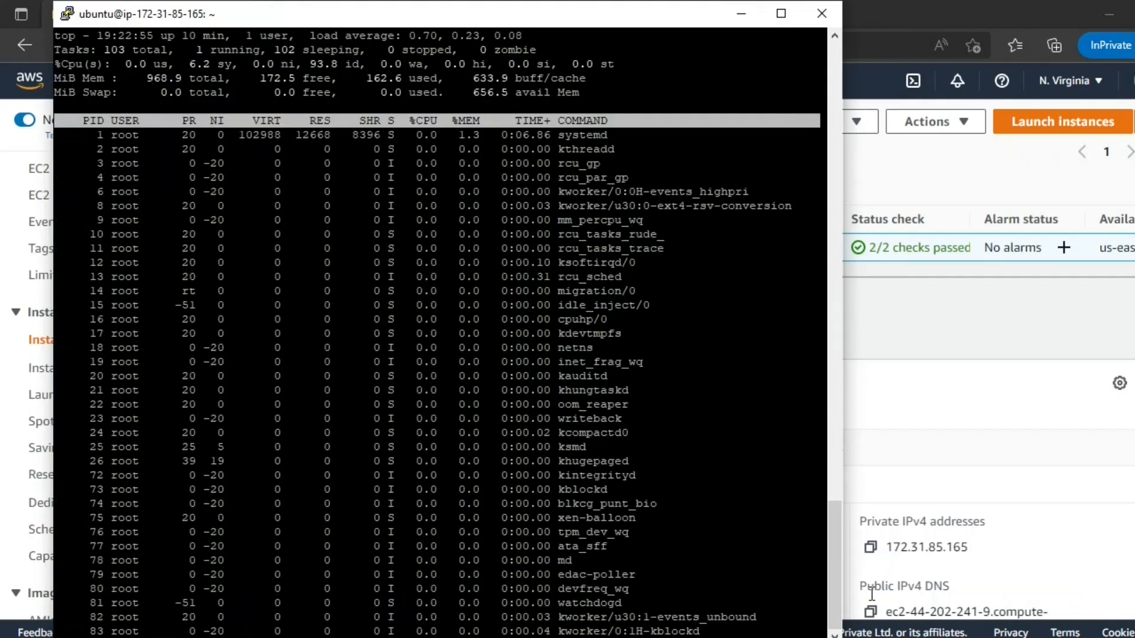
key("shift+m")
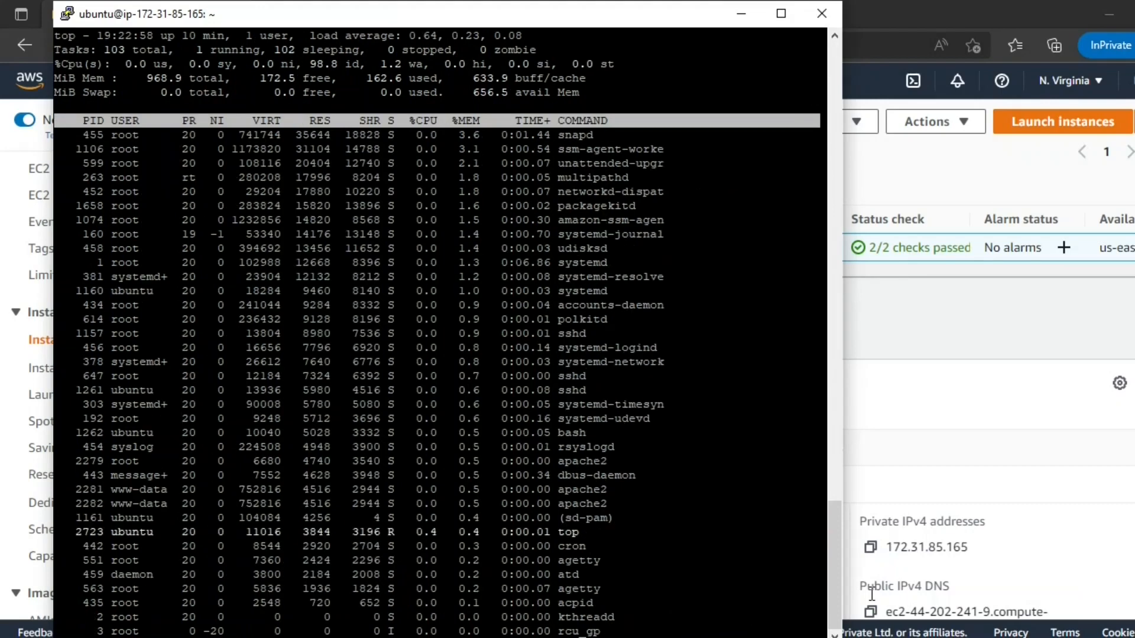
Switch back to the browser, open demo-instance's public IPv4 address in a new tab and reload the page.
left_click(879, 609)
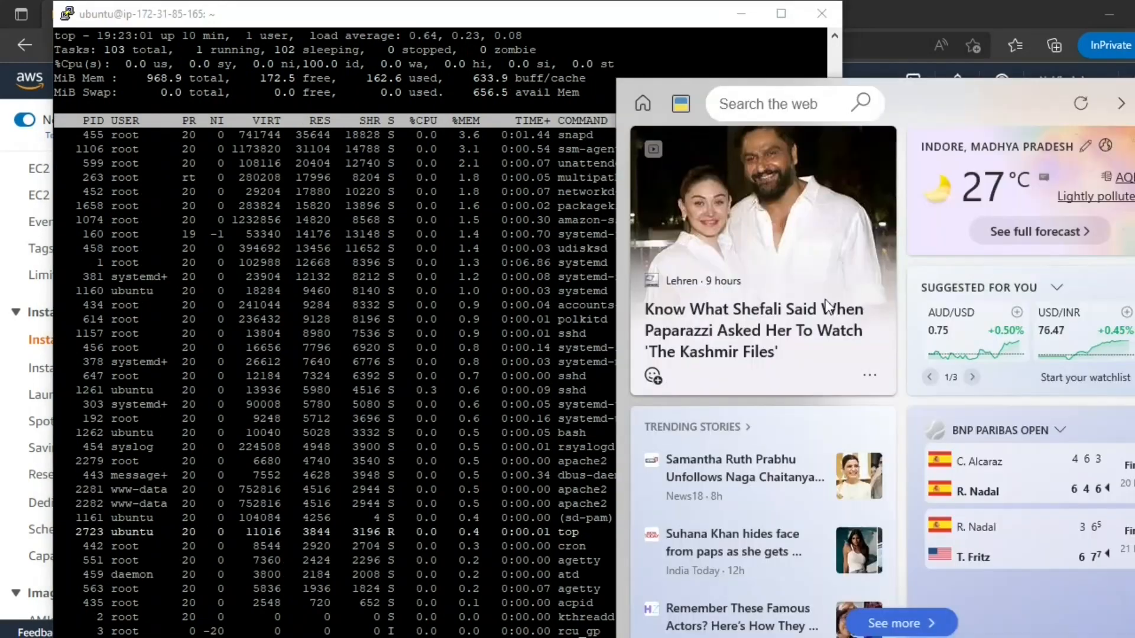
left_click(868, 15)
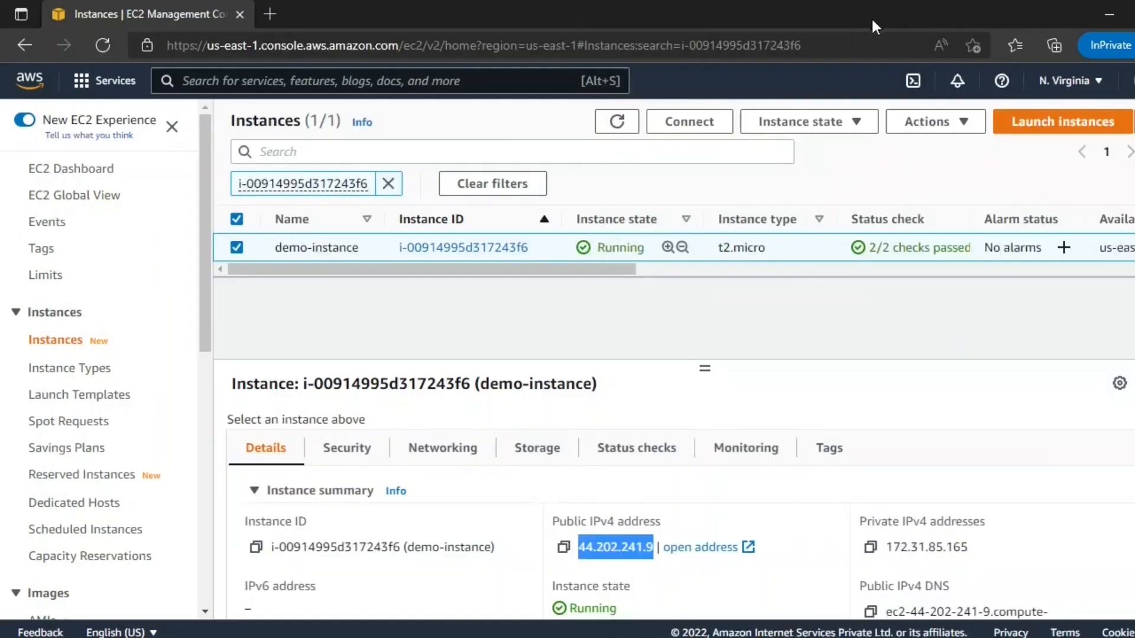
left_click(854, 347)
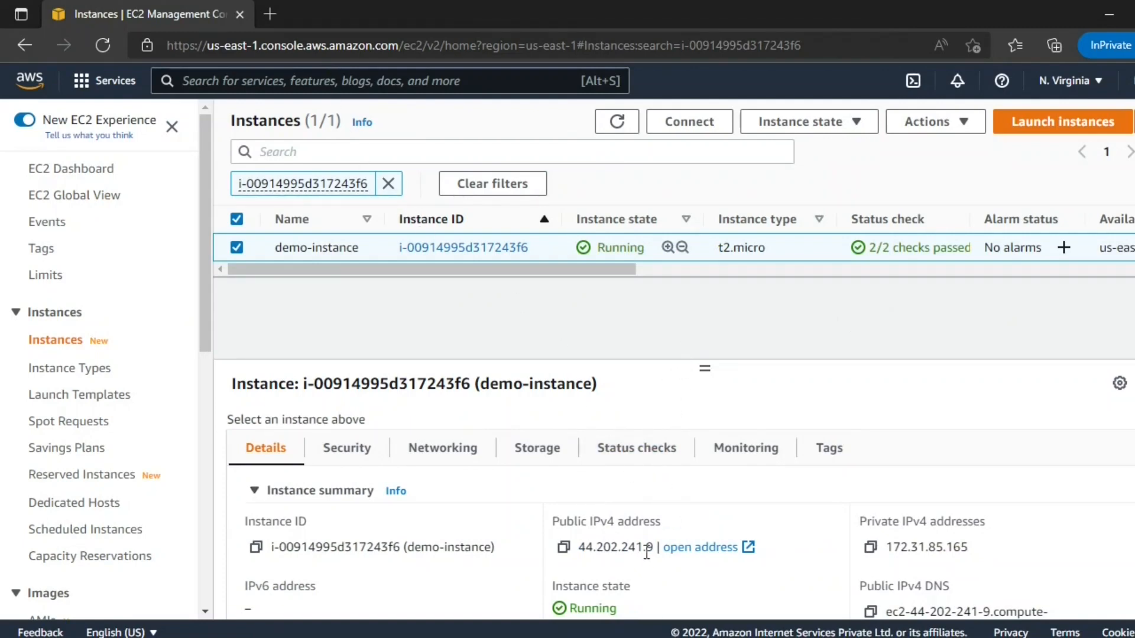
left_click_drag(657, 549, 578, 546)
right_click(581, 545)
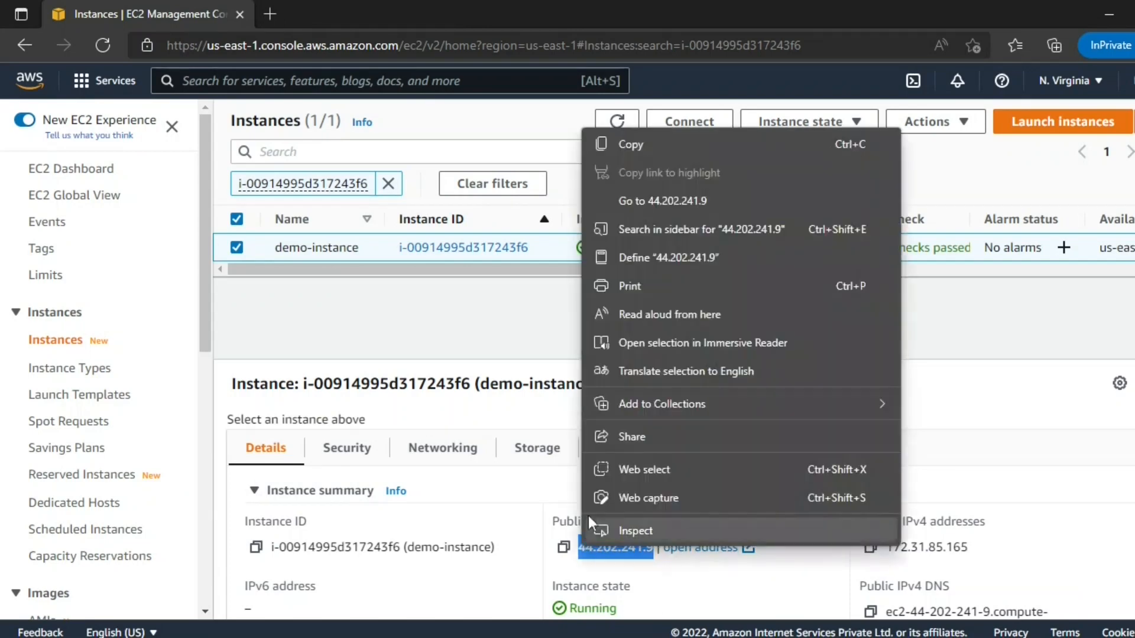
left_click(636, 200)
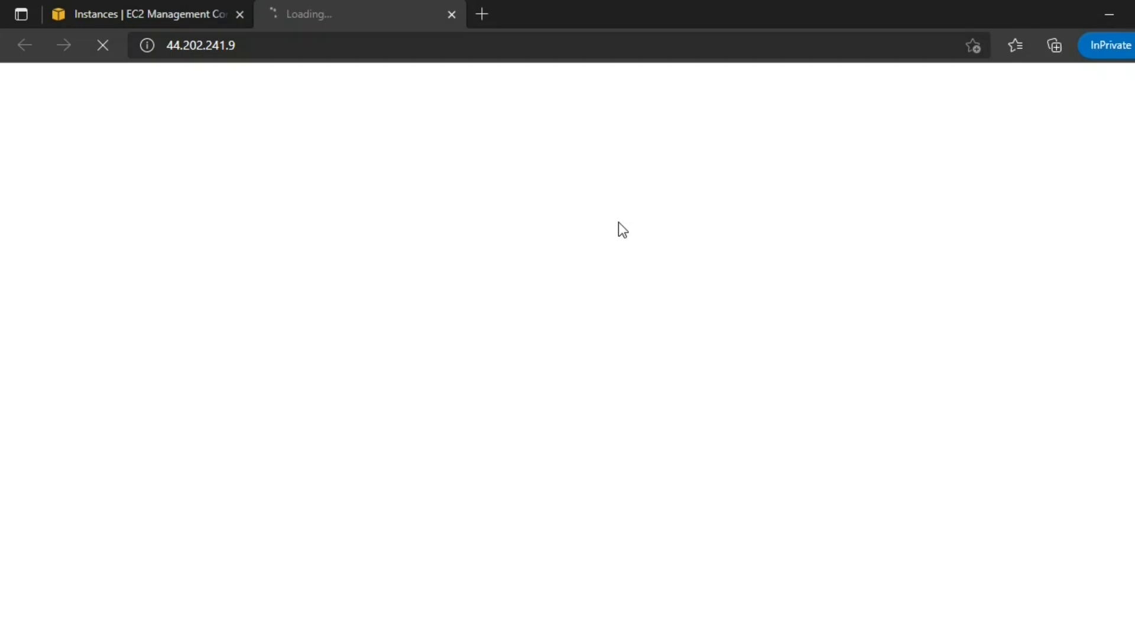
key("F5")
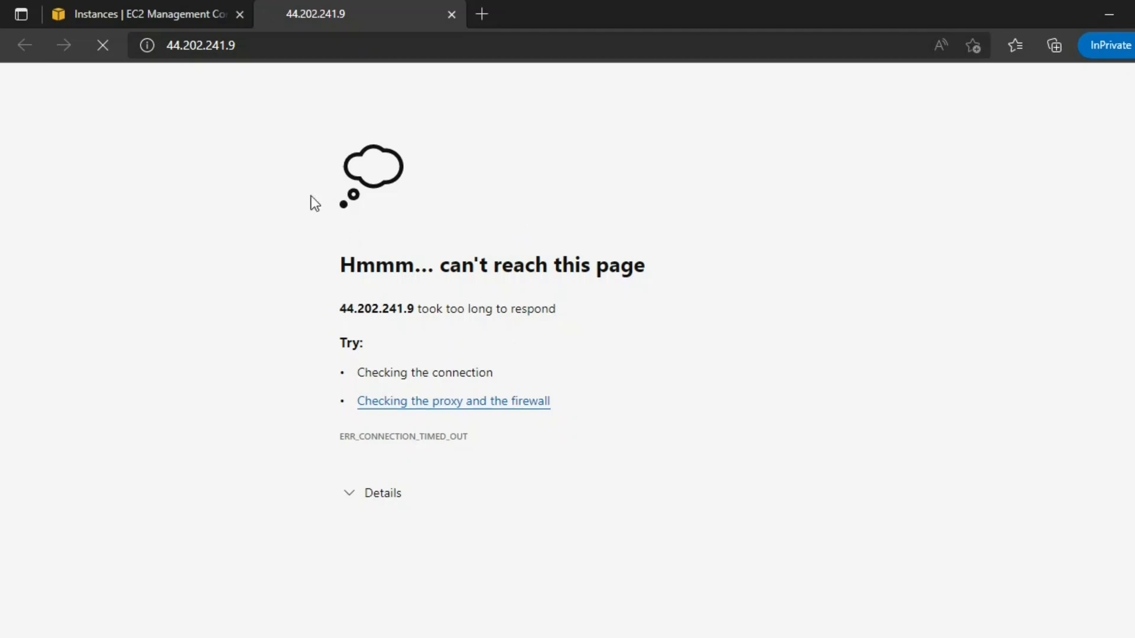
Return to the EC2 console and look through demo-instance's columns and detail fields for its network settings.
left_click(169, 9)
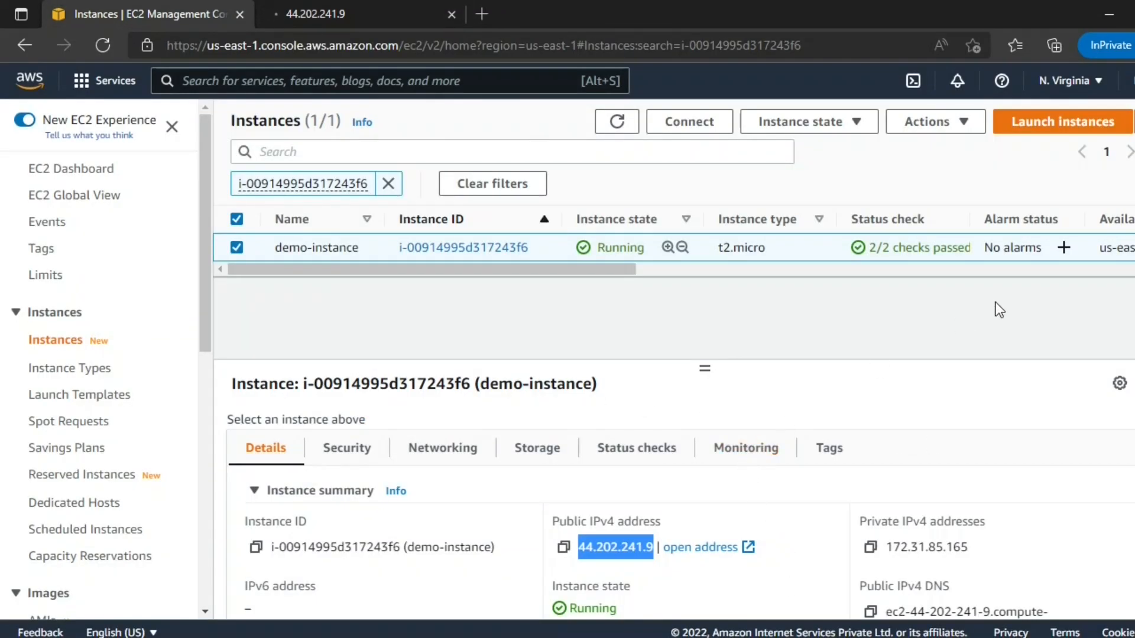
left_click_drag(467, 270, 794, 270)
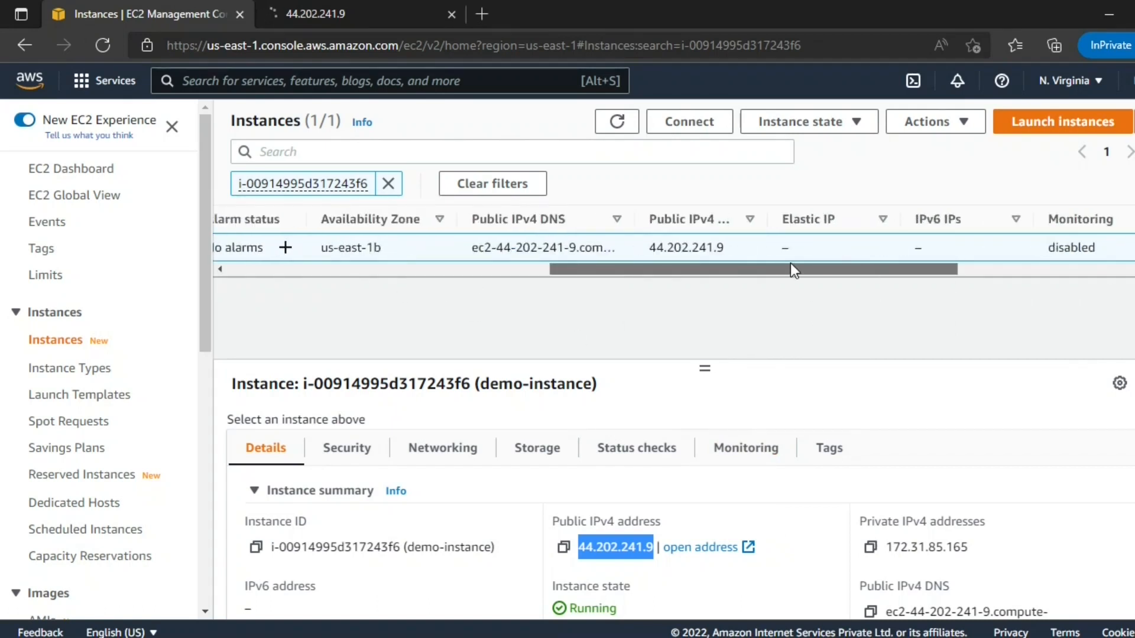
scroll(813, 504, "down", 2)
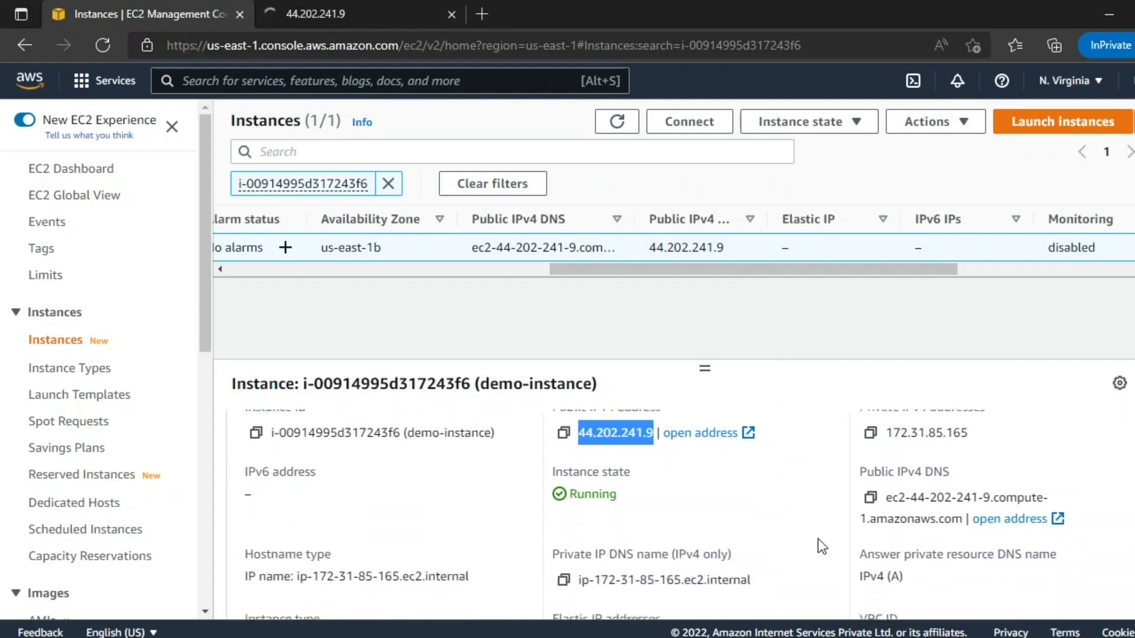
scroll(822, 547, "down", 2)
scroll(831, 519, "down", 3)
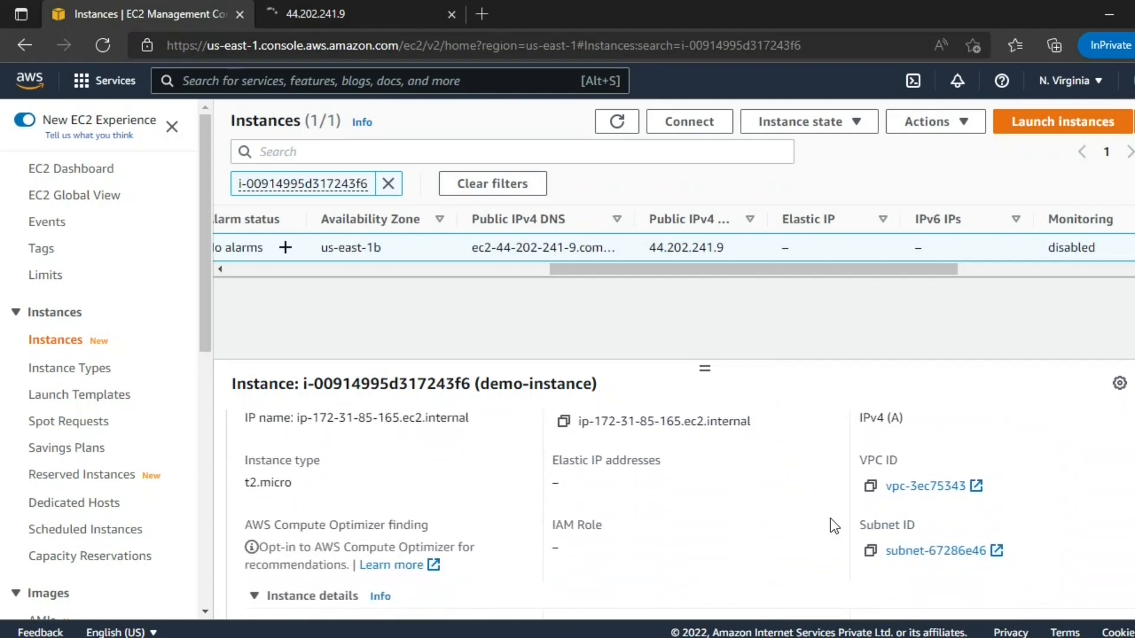
scroll(833, 524, "down", 5)
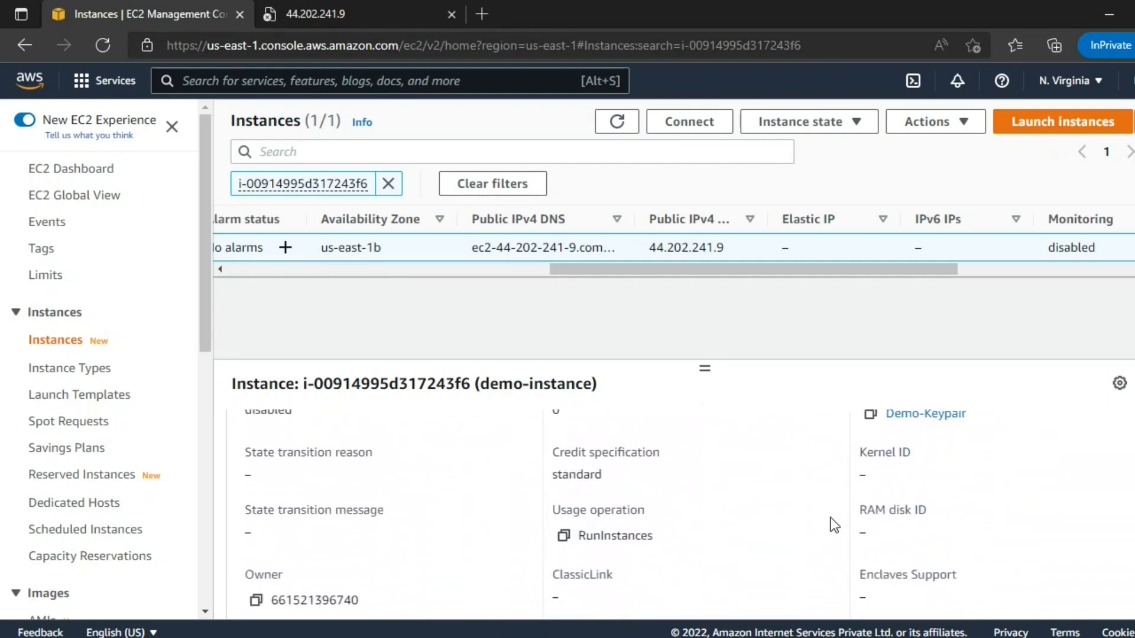
Go to the security groups list, select demo-sg02 and show its inbound rules.
left_click_drag(206, 304, 204, 493)
left_click(78, 414)
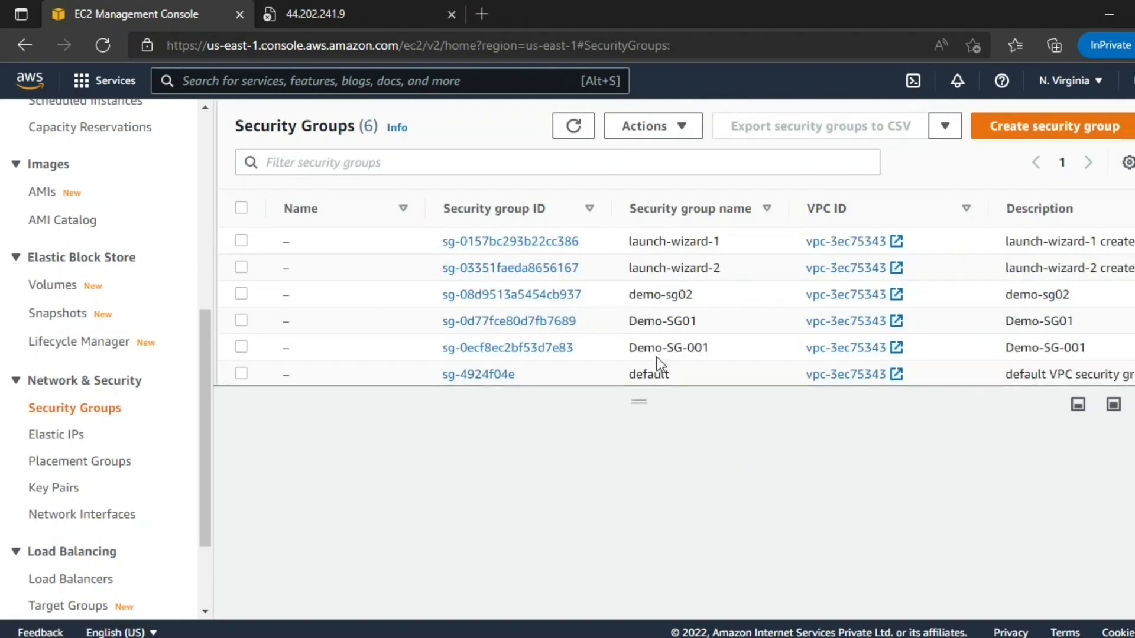
left_click(647, 295)
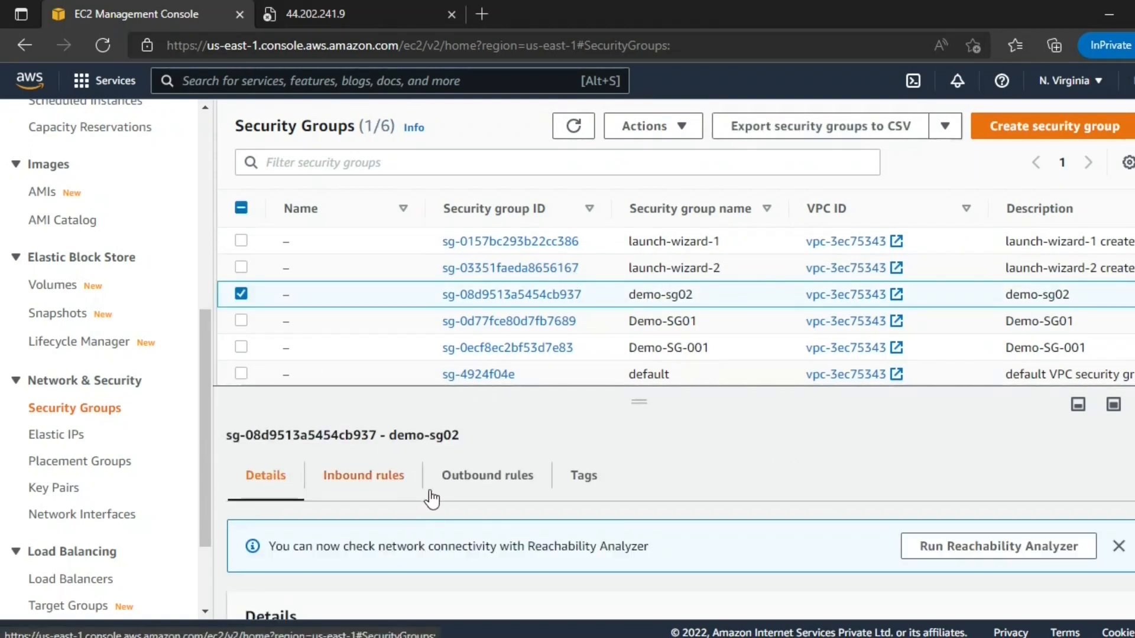
scroll(1130, 471, "down", 3)
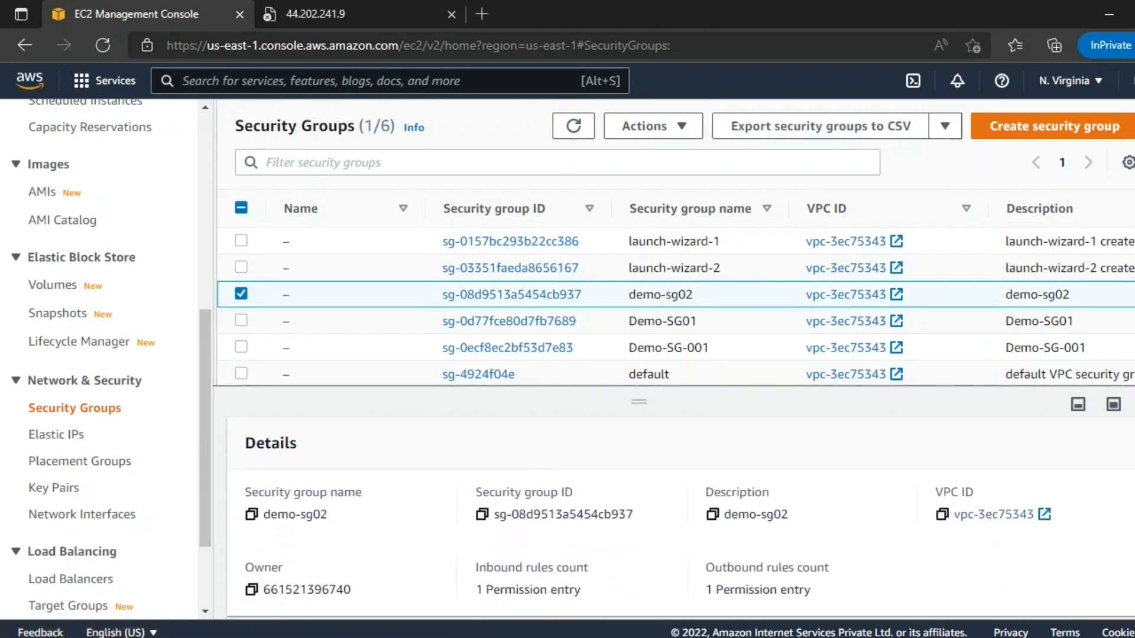
scroll(1129, 471, "up", 3)
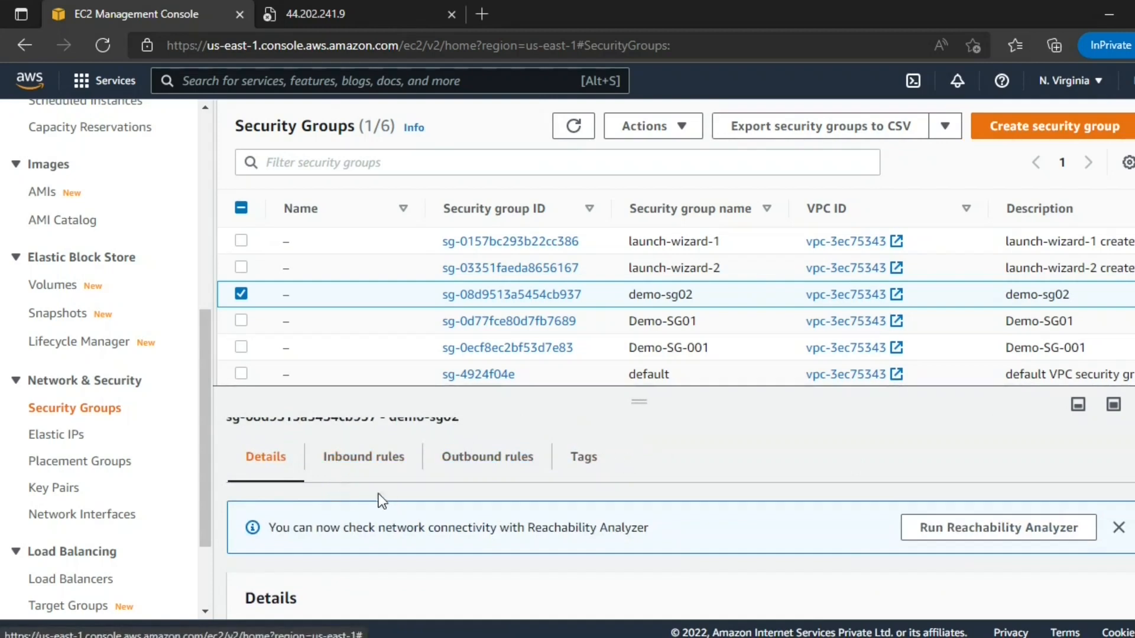
left_click(330, 462)
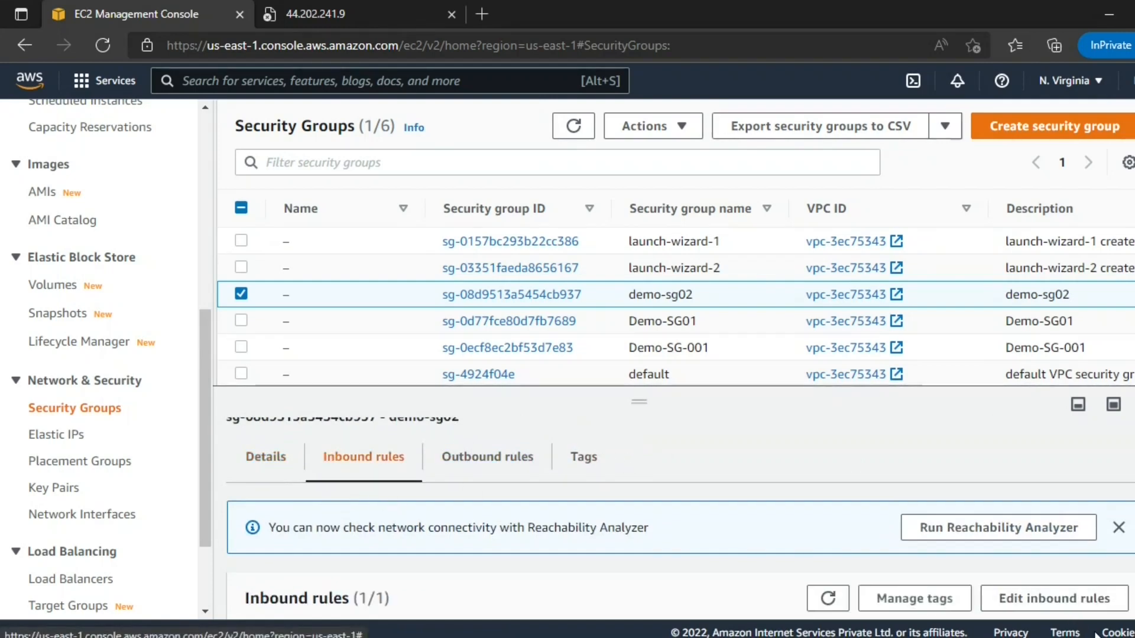
Add an inbound HTTP rule to demo-sg02 with source Anywhere-IPv4 and save the rules.
left_click(1061, 599)
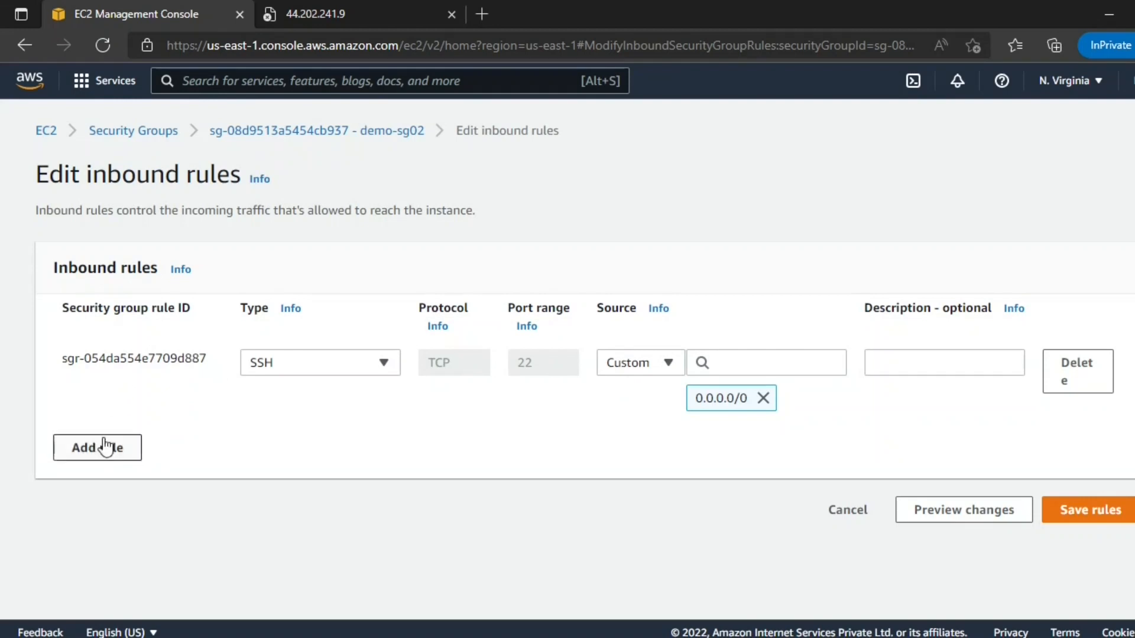
left_click(105, 450)
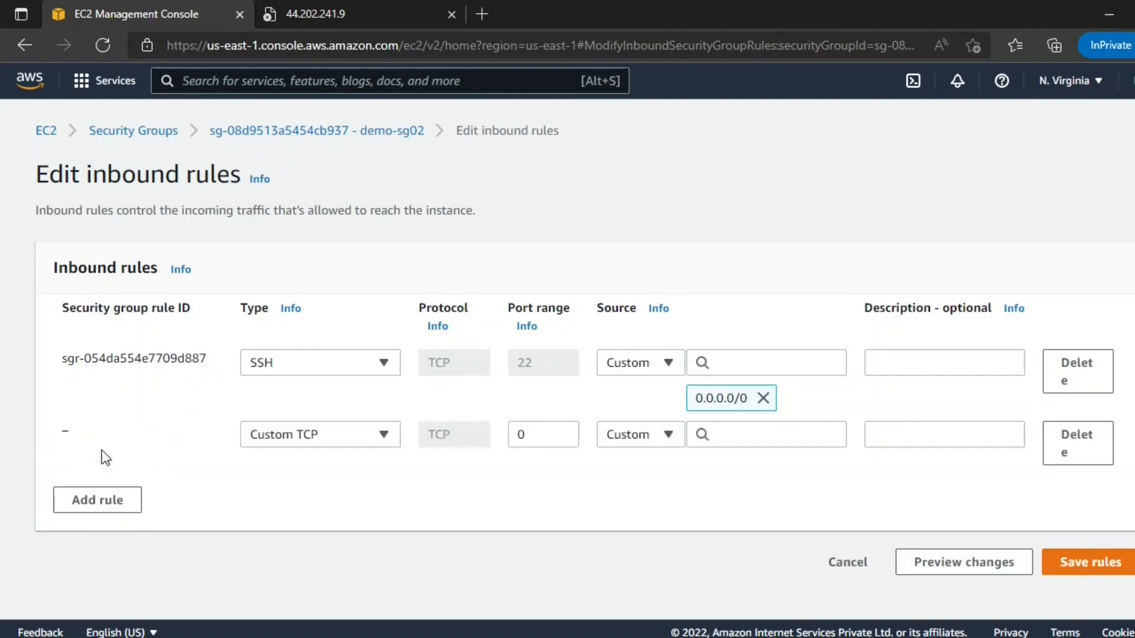
left_click(258, 435)
scroll(292, 323, "down", 2)
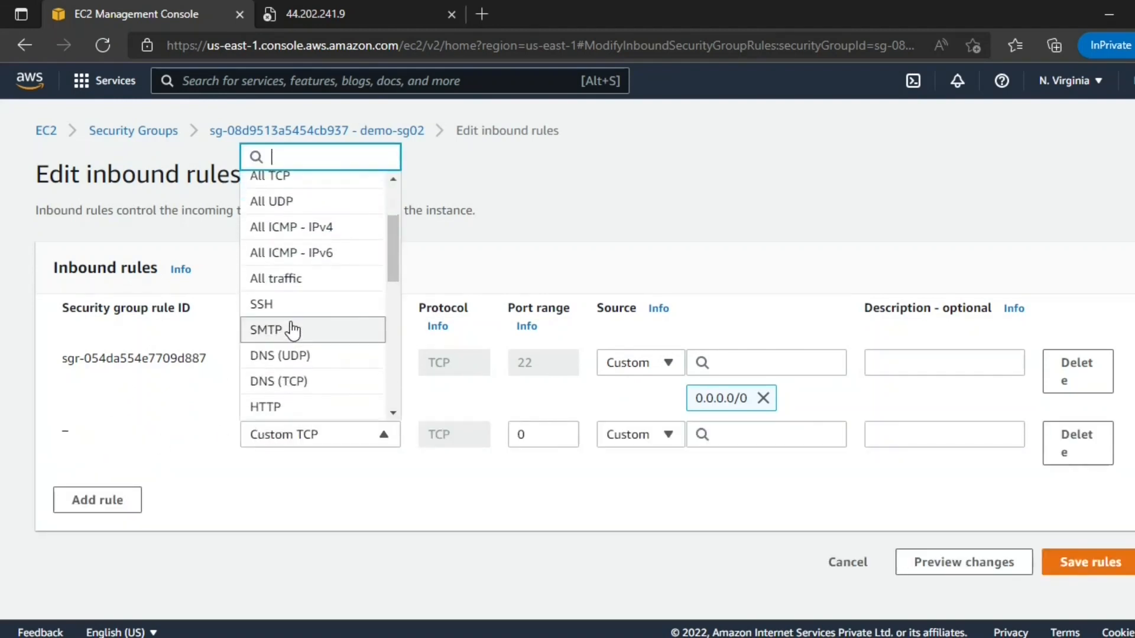
left_click(289, 408)
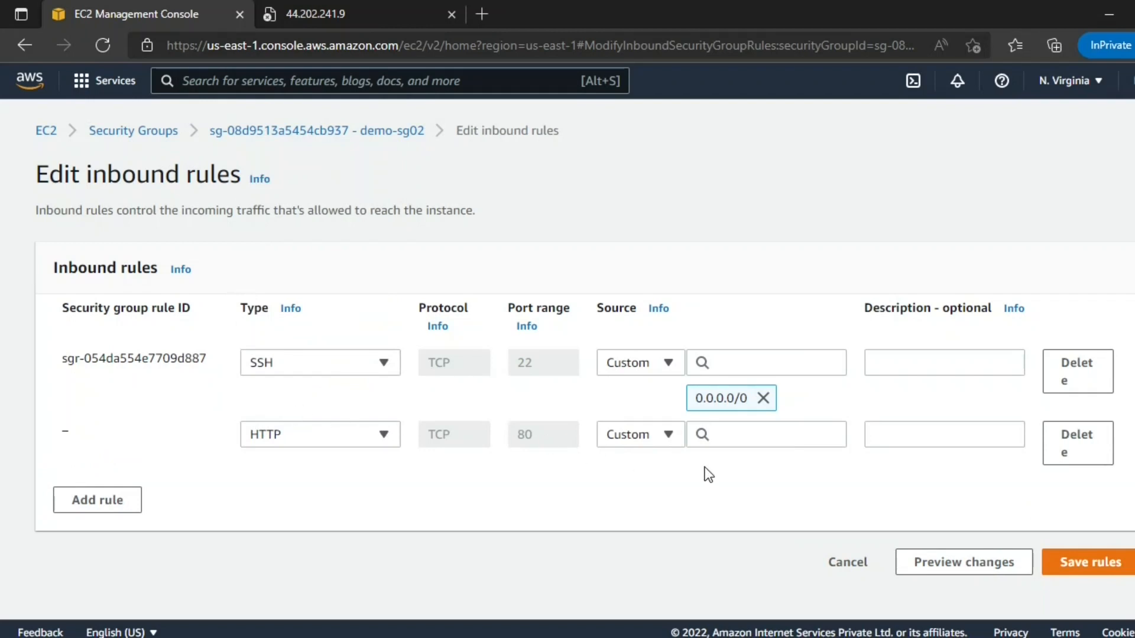
left_click(641, 445)
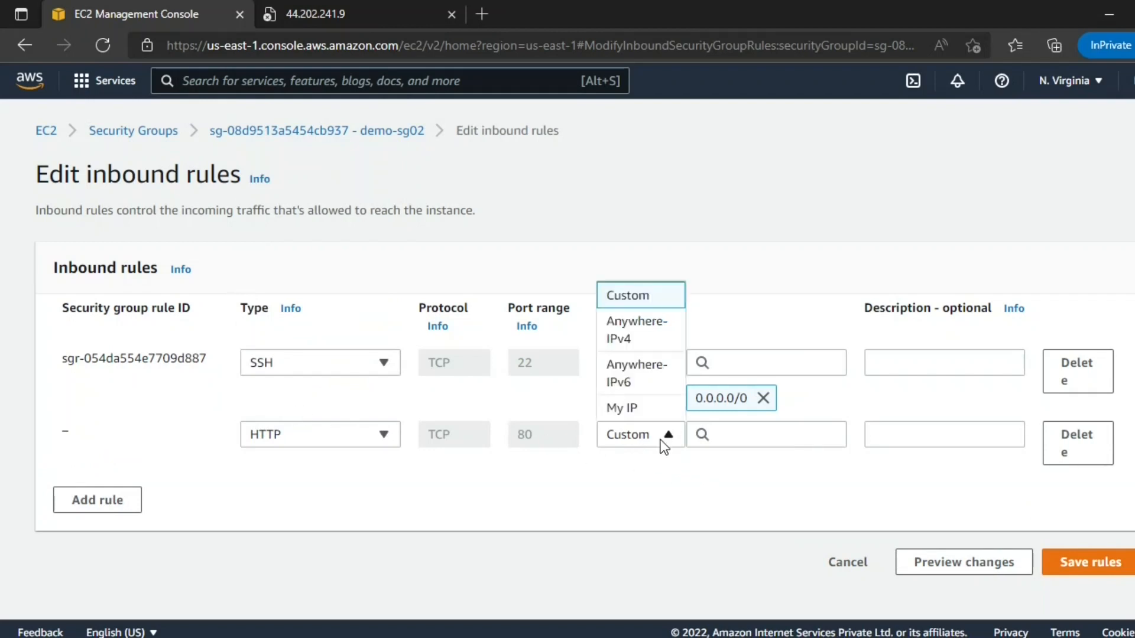
left_click(634, 349)
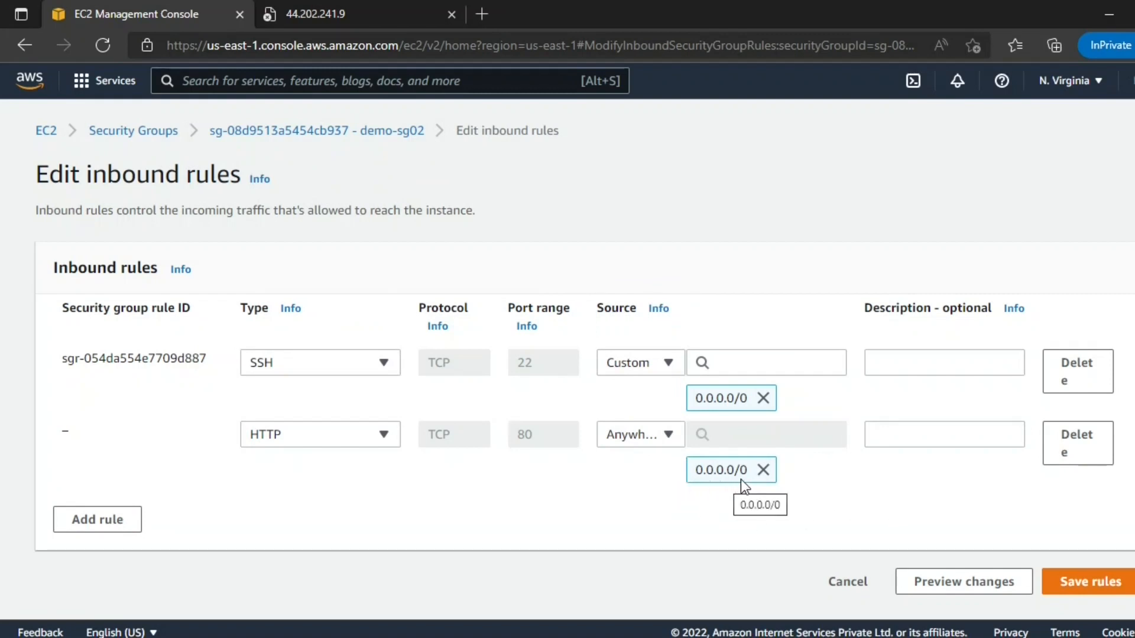
left_click(1087, 583)
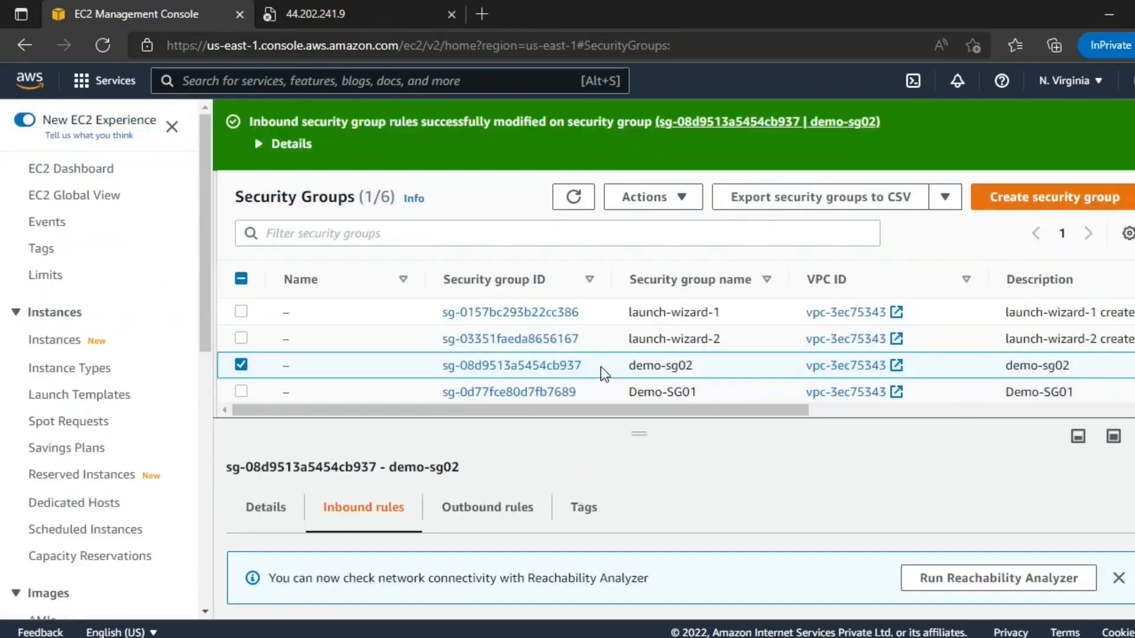
Return to the page at 44.202.241.9 and reload it.
left_click(374, 12)
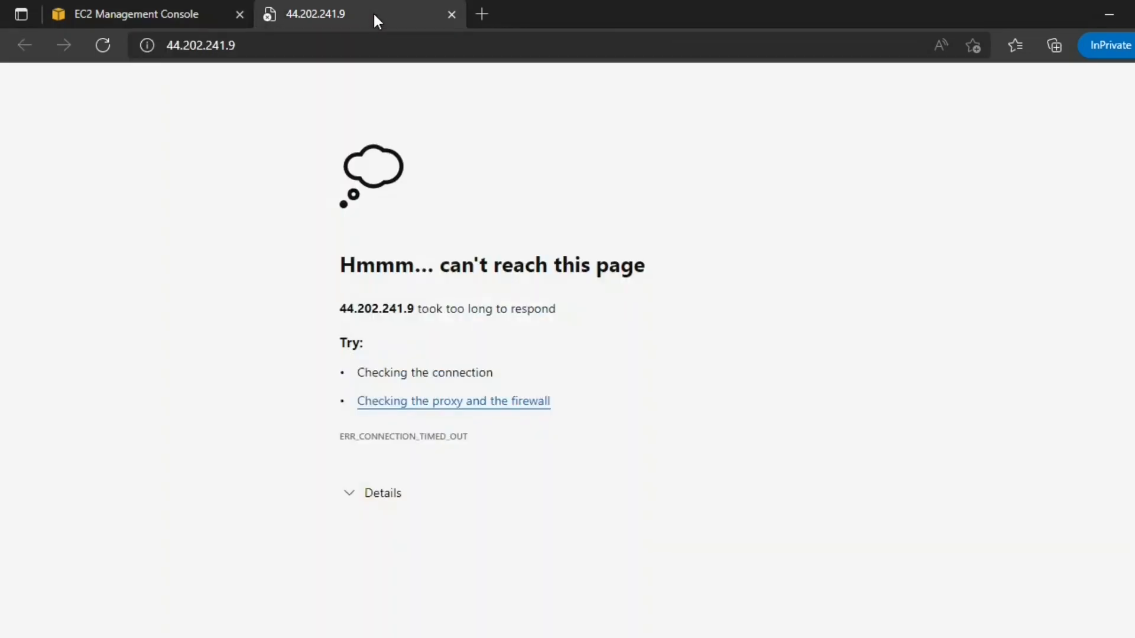
left_click(100, 53)
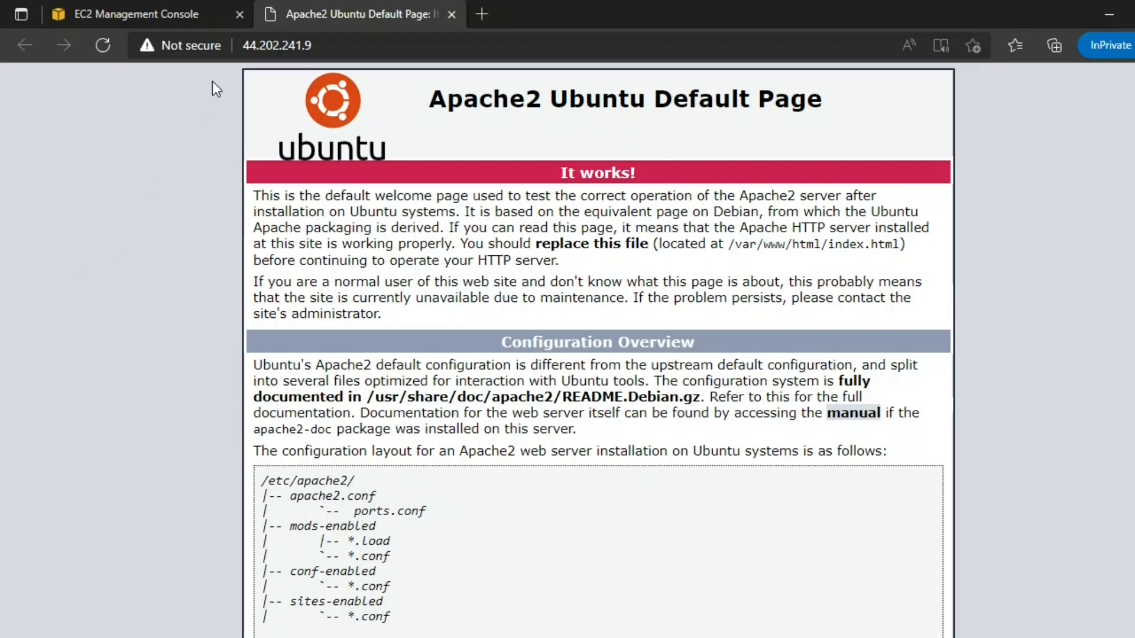
Return to the EC2 console and add an inbound HTTPS rule to demo-sg02 with source Anywhere-IPv4.
left_click(200, 8)
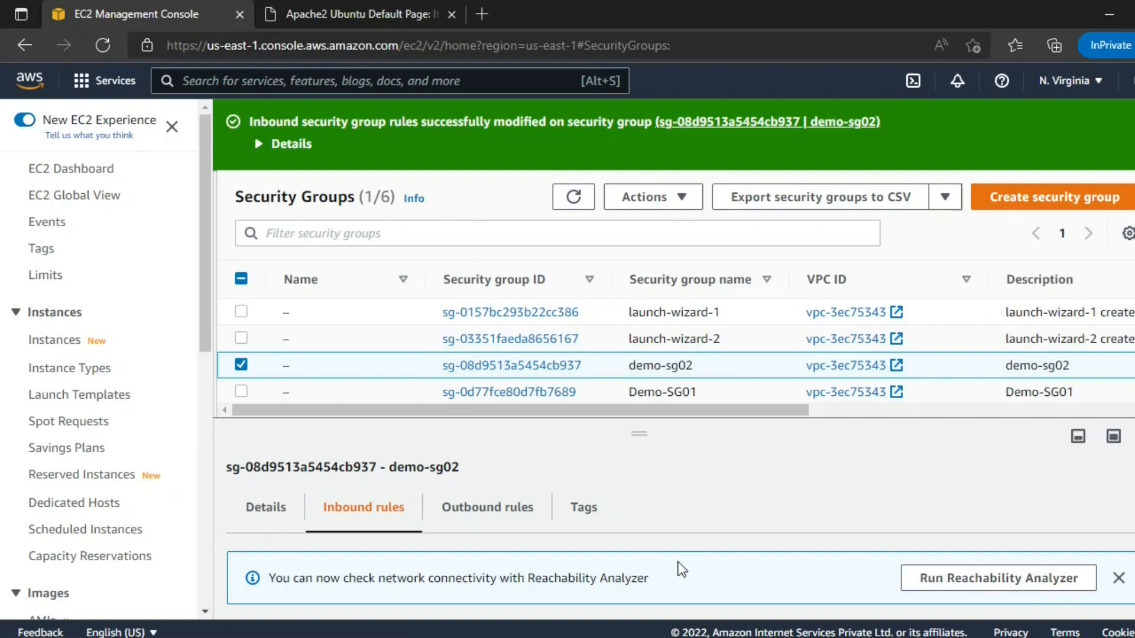
scroll(690, 560, "down", 1)
scroll(687, 552, "down", 2)
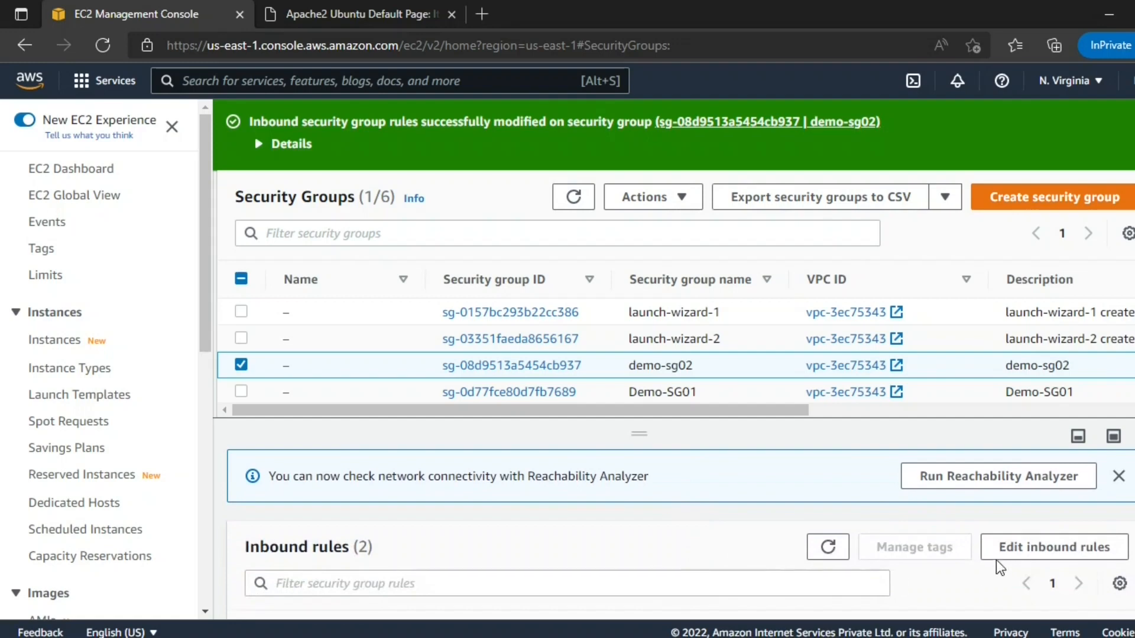
left_click(1004, 559)
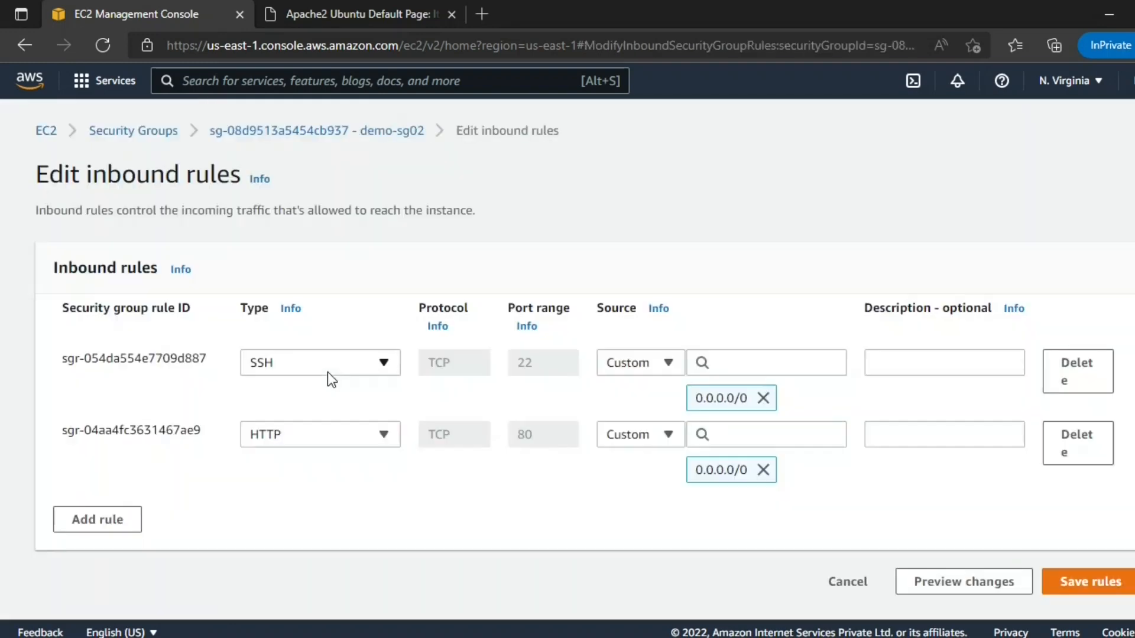
left_click(91, 529)
left_click(290, 508)
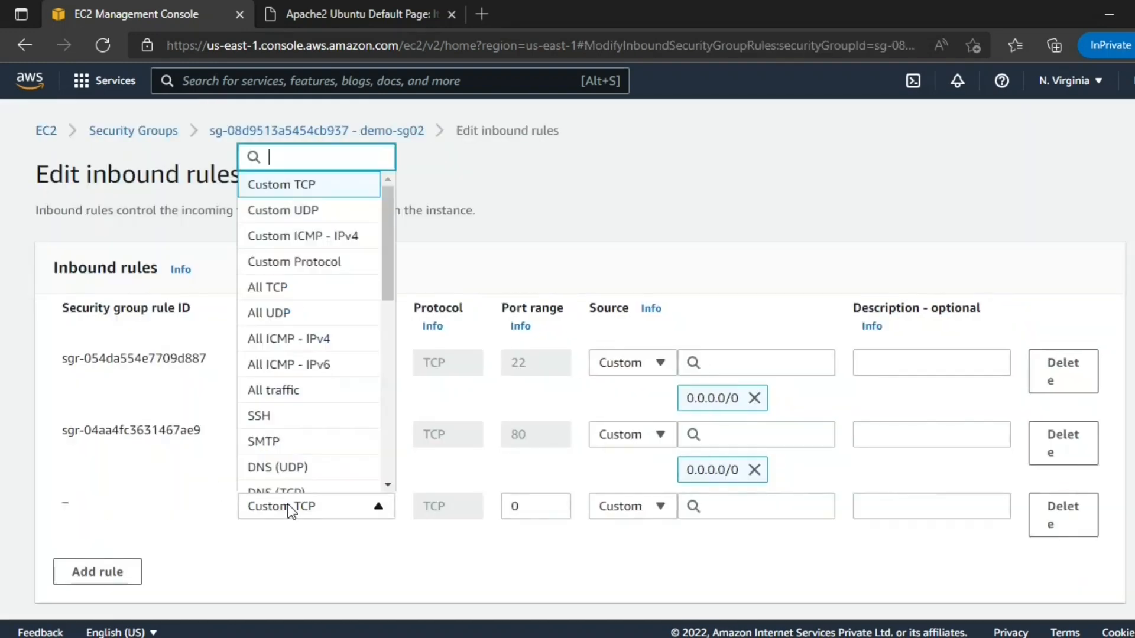
scroll(303, 430, "down", 4)
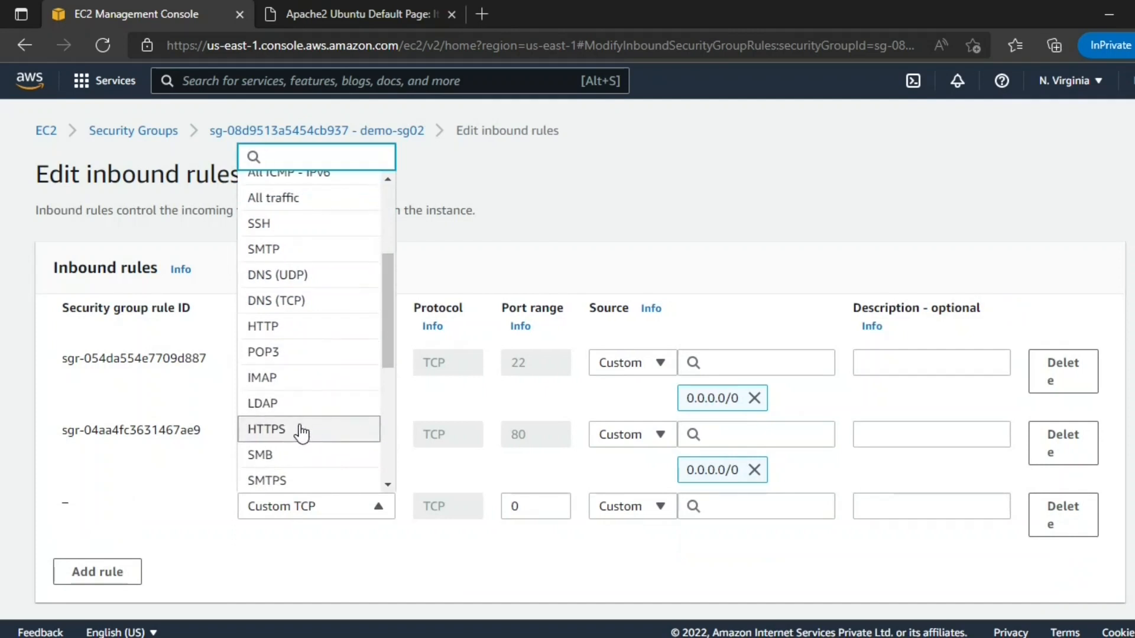
left_click(301, 427)
left_click(641, 502)
left_click(626, 412)
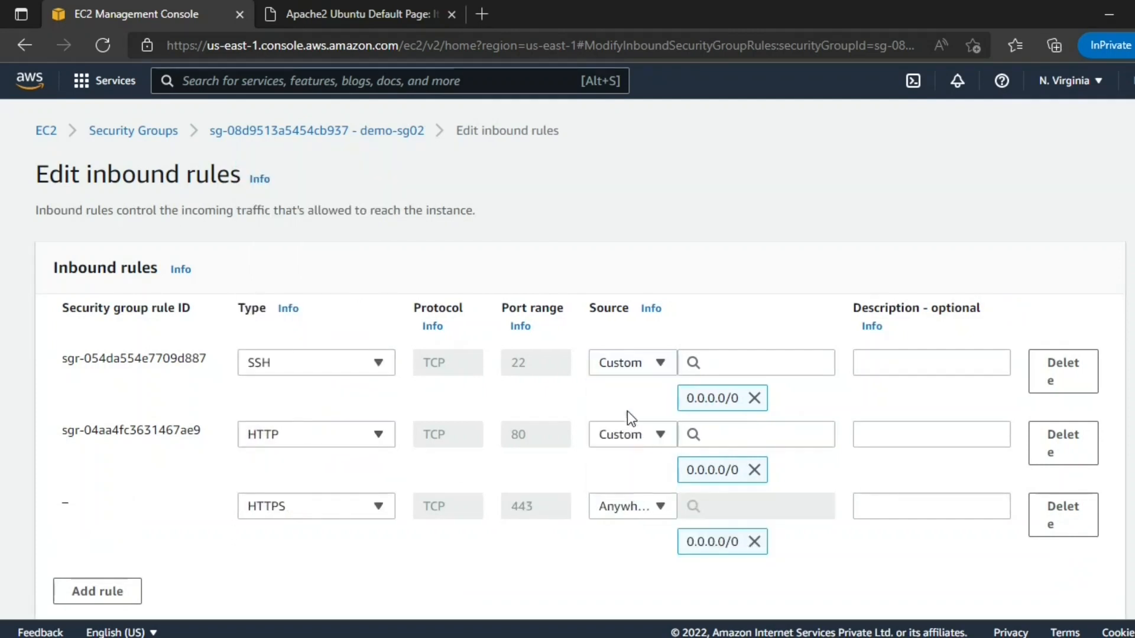
scroll(1008, 467, "down", 1)
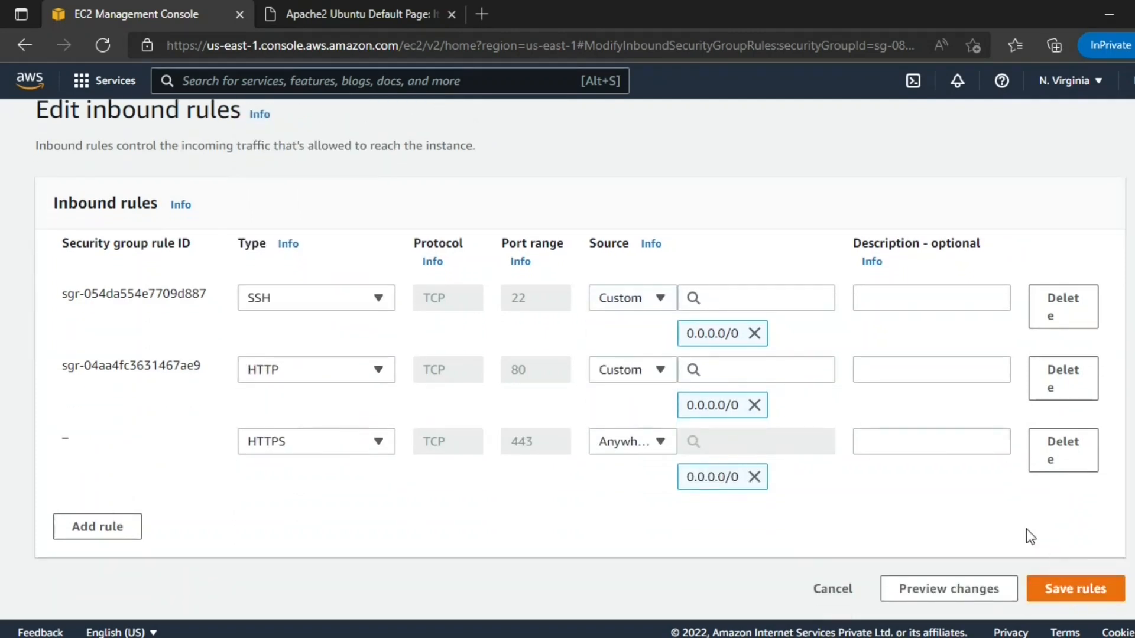